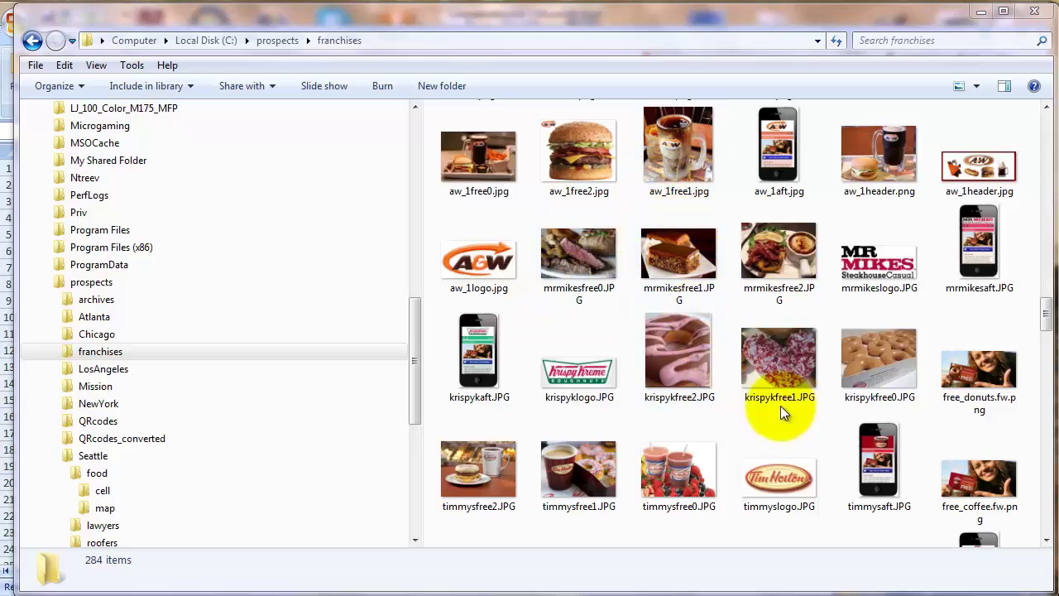
Open the prospects\Seattle\food\cell folder to view its phone mockup and QR code images
left_click(102, 492)
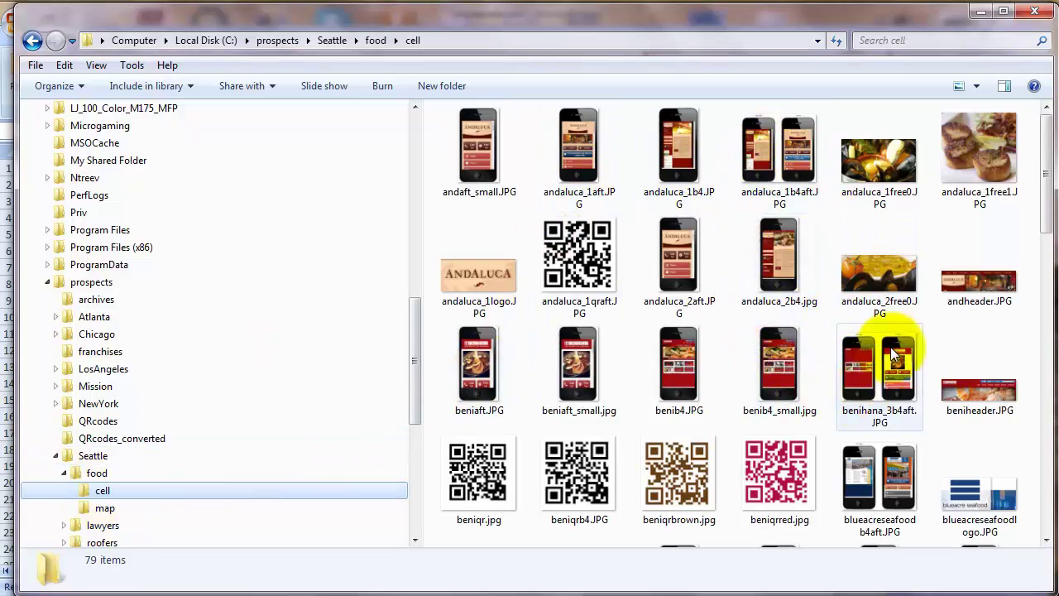
Open the Vancouver roofers map folder with its 12 images, then switch to the Concatenator workbook
left_click_drag(416, 366, 414, 431)
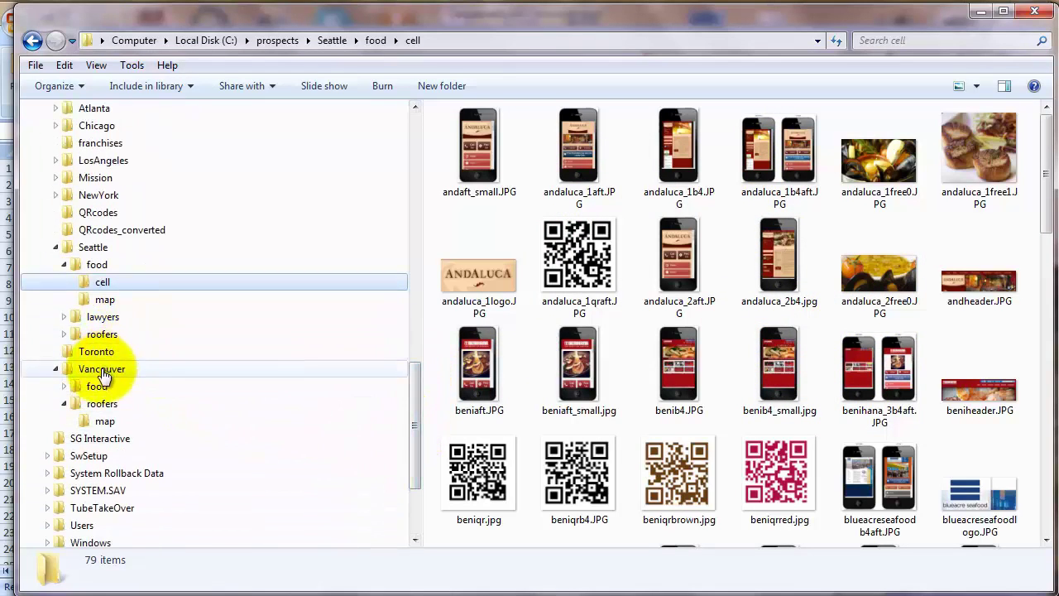
left_click(104, 422)
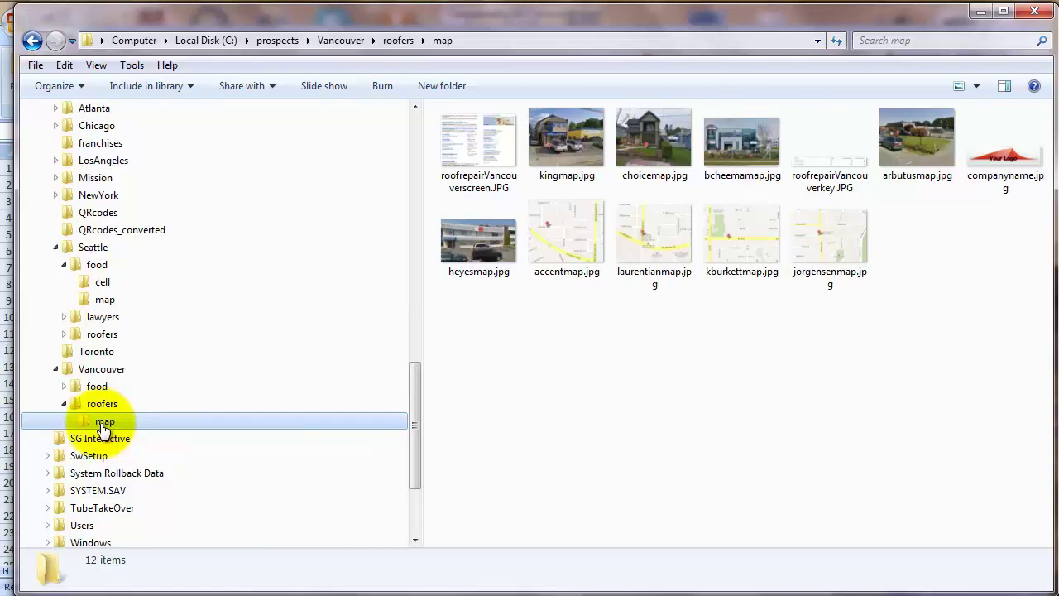
key("alt+Tab")
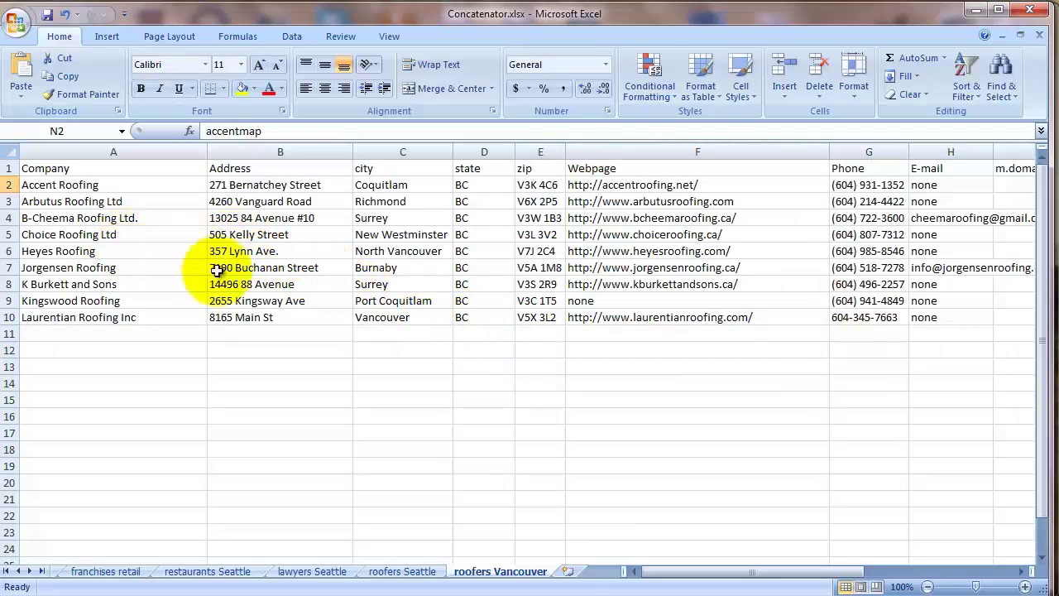
Scroll across the roofers Vancouver sheet's company and map columns, then return to Roofer letter.docx
left_click_drag(713, 572, 836, 570)
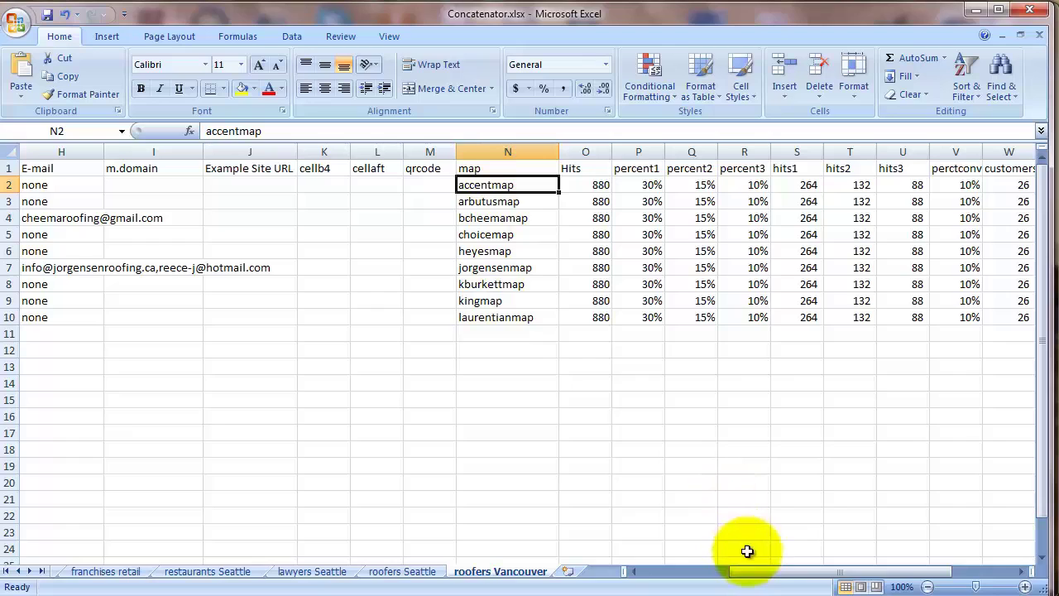
left_click_drag(759, 577, 774, 574)
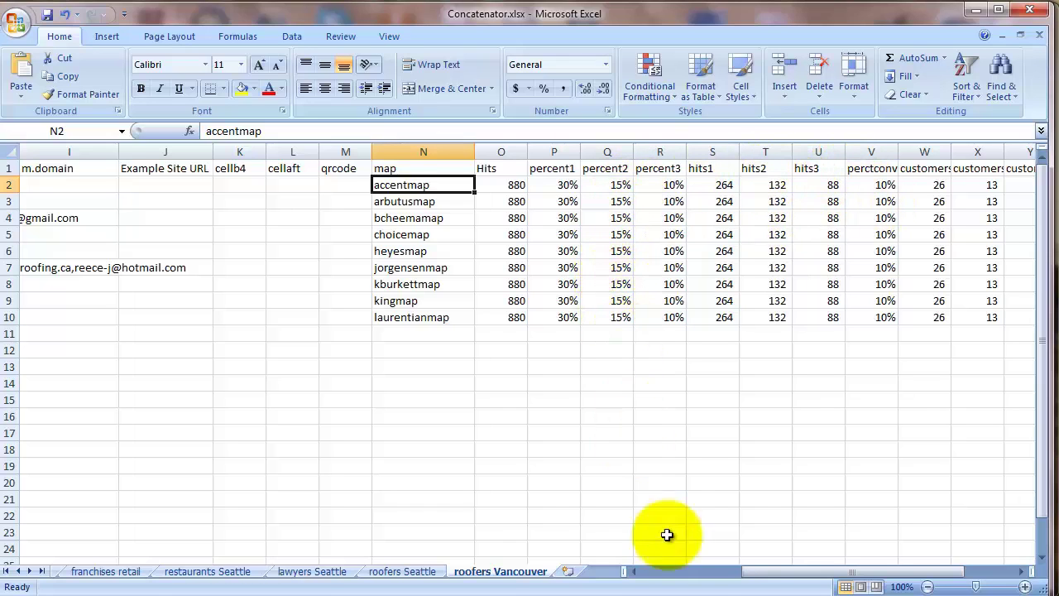
left_click_drag(769, 572, 717, 571)
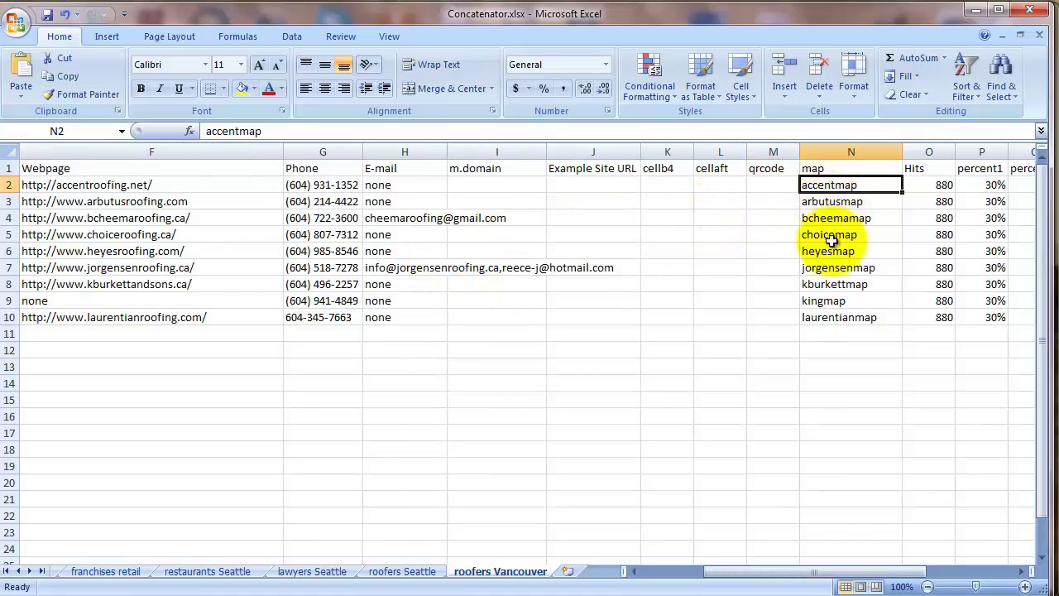
left_click_drag(792, 571, 845, 577)
left_click_drag(778, 576, 691, 573)
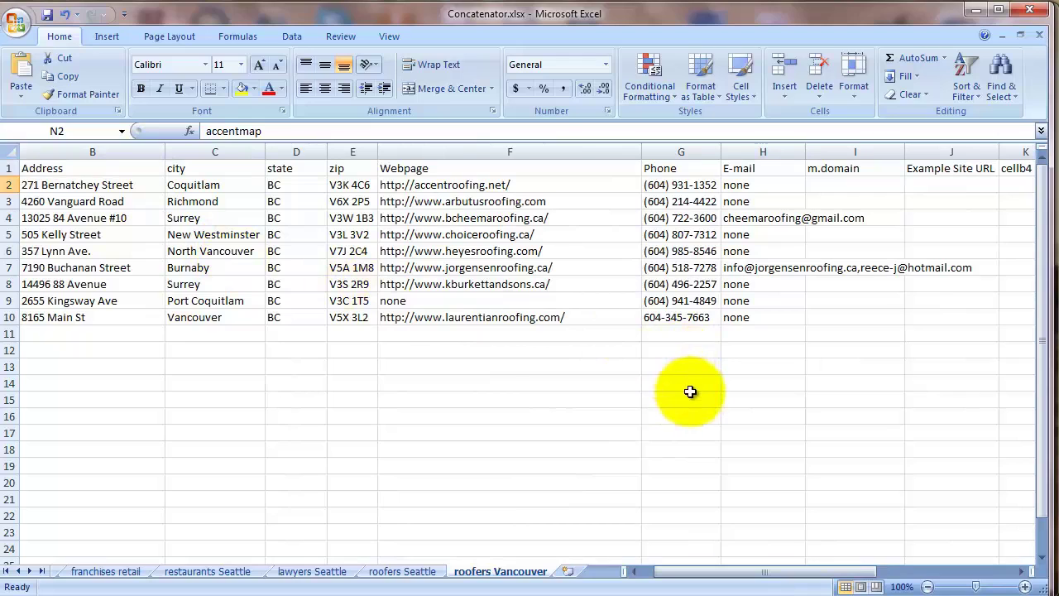
key("alt+Tab")
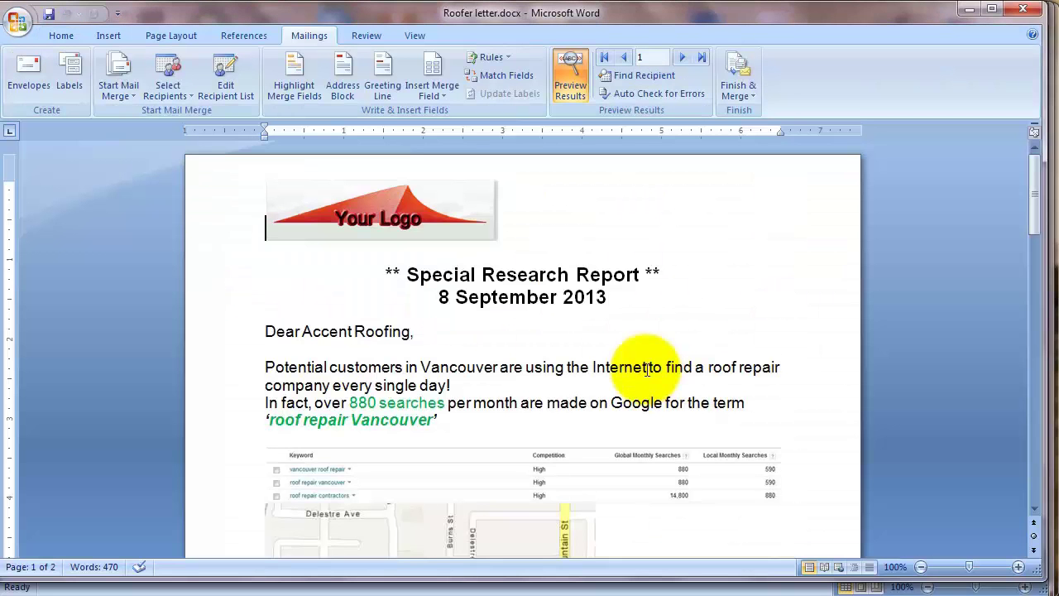
scroll(648, 370, "down", 2)
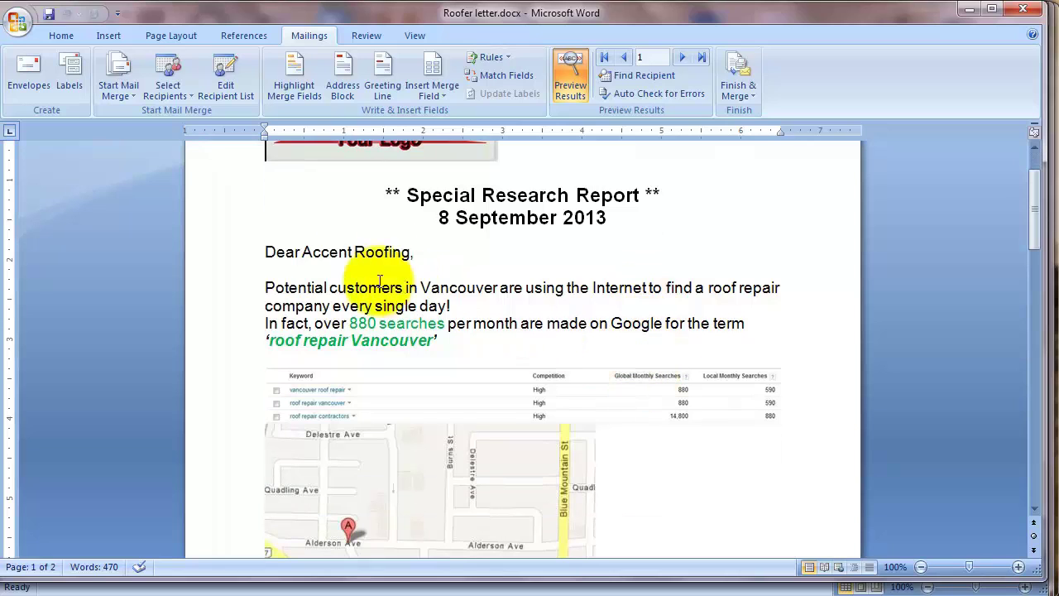
scroll(445, 333, "down", 1)
scroll(446, 333, "down", 2)
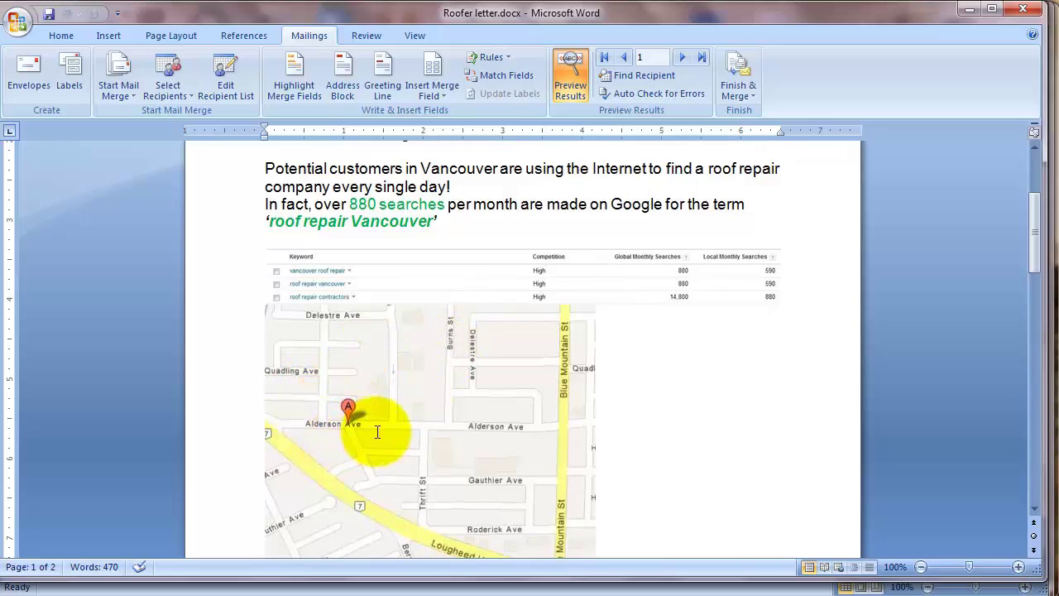
scroll(426, 420, "down", 2)
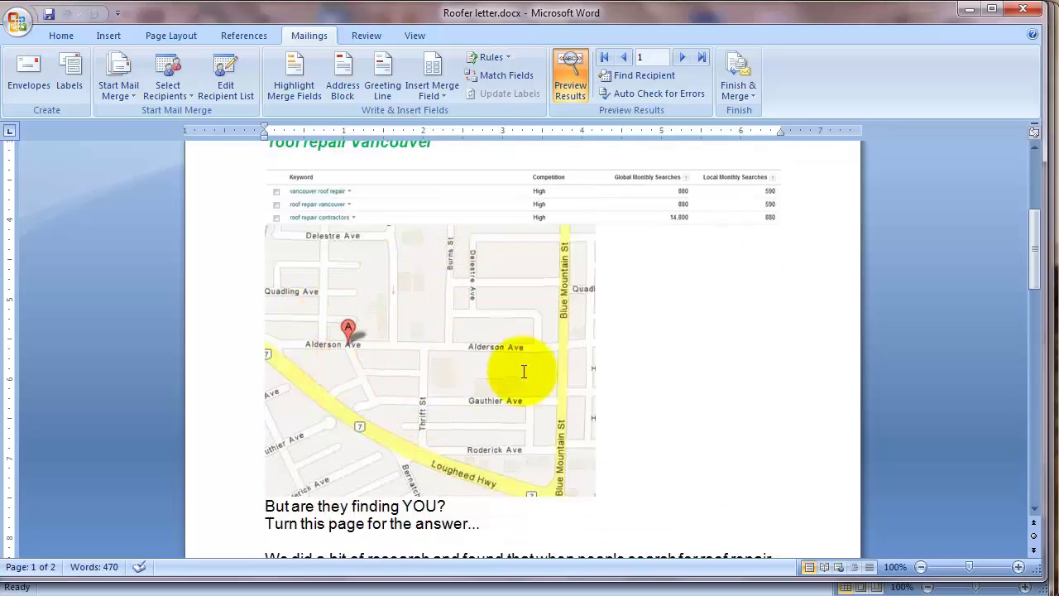
scroll(603, 378, "down", 12)
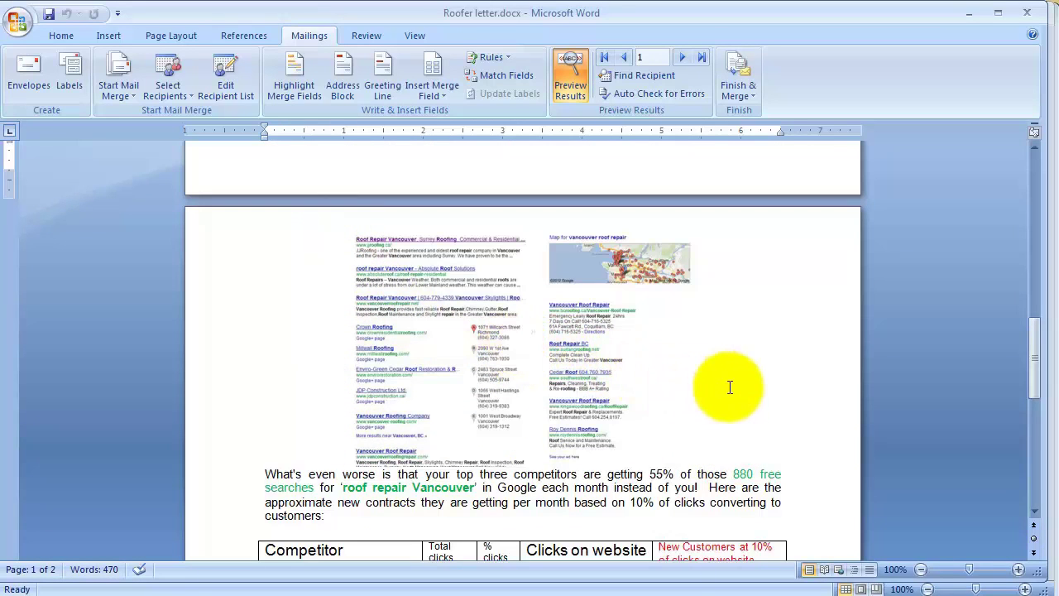
scroll(580, 373, "down", 5)
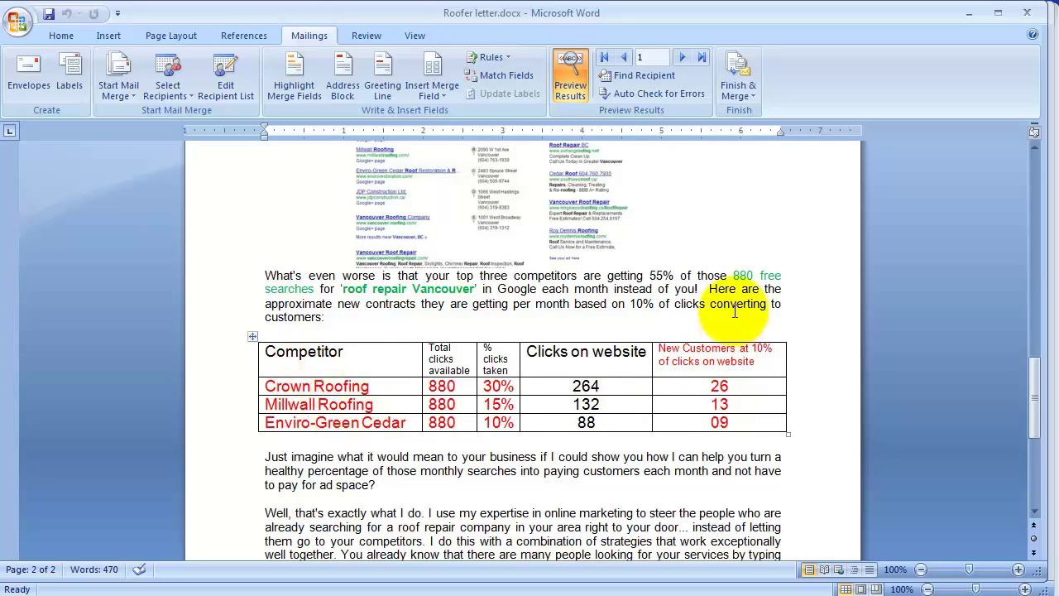
scroll(734, 311, "down", 3)
scroll(734, 311, "up", 1)
scroll(734, 311, "down", 9)
scroll(734, 311, "up", 4)
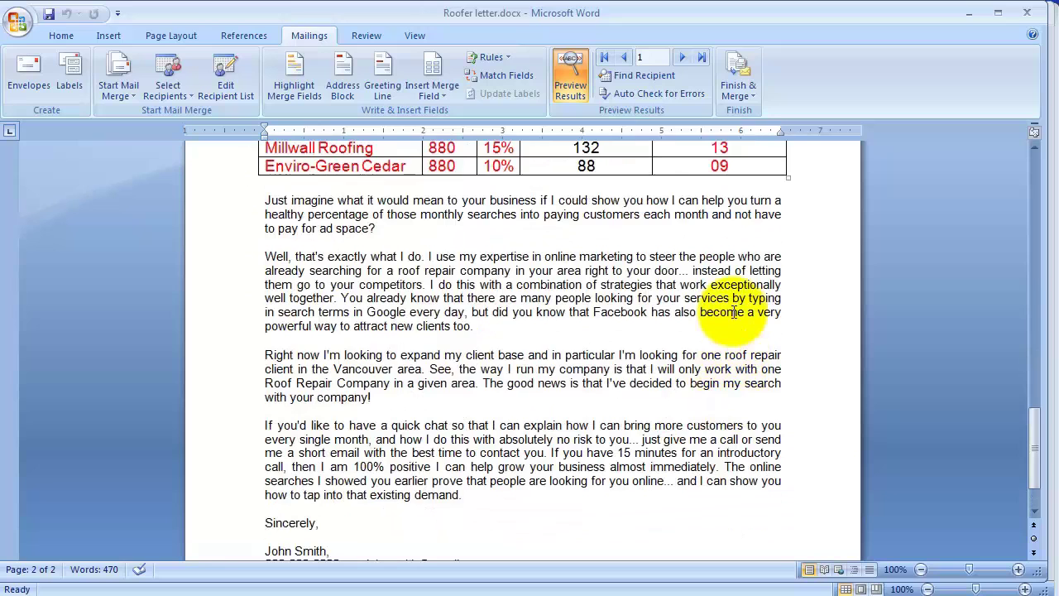
scroll(735, 311, "up", 20)
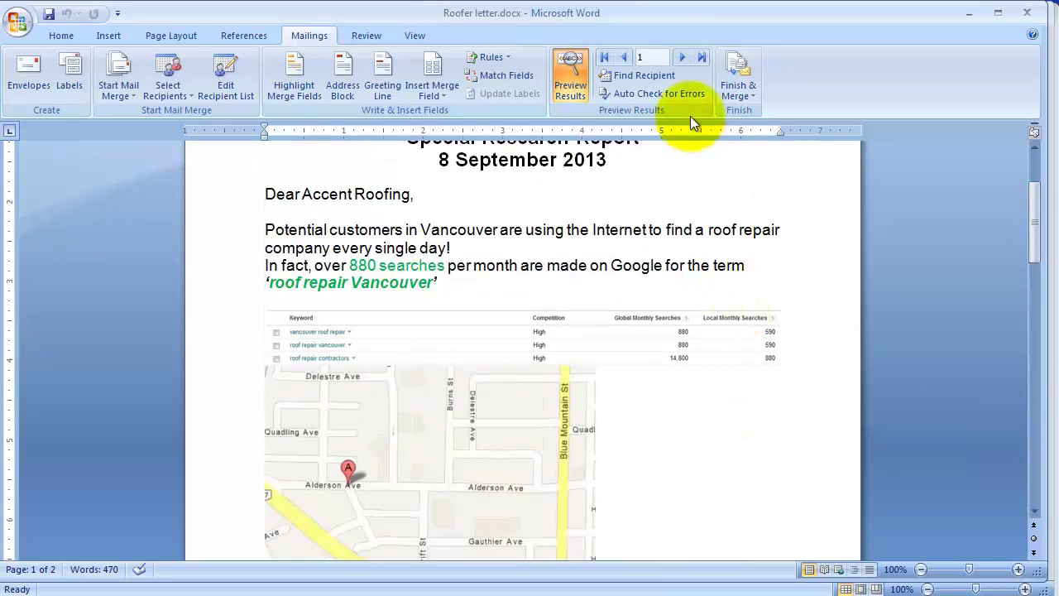
Preview the merged letter record by record up to record 6, Jorgensen Roofing
left_click(686, 58)
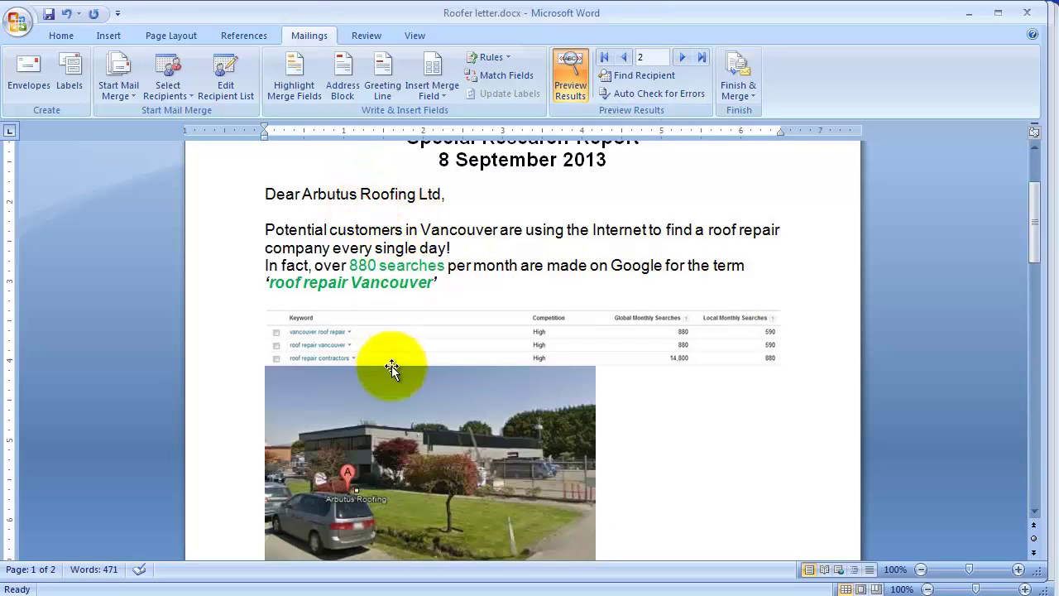
scroll(782, 416, "down", 5)
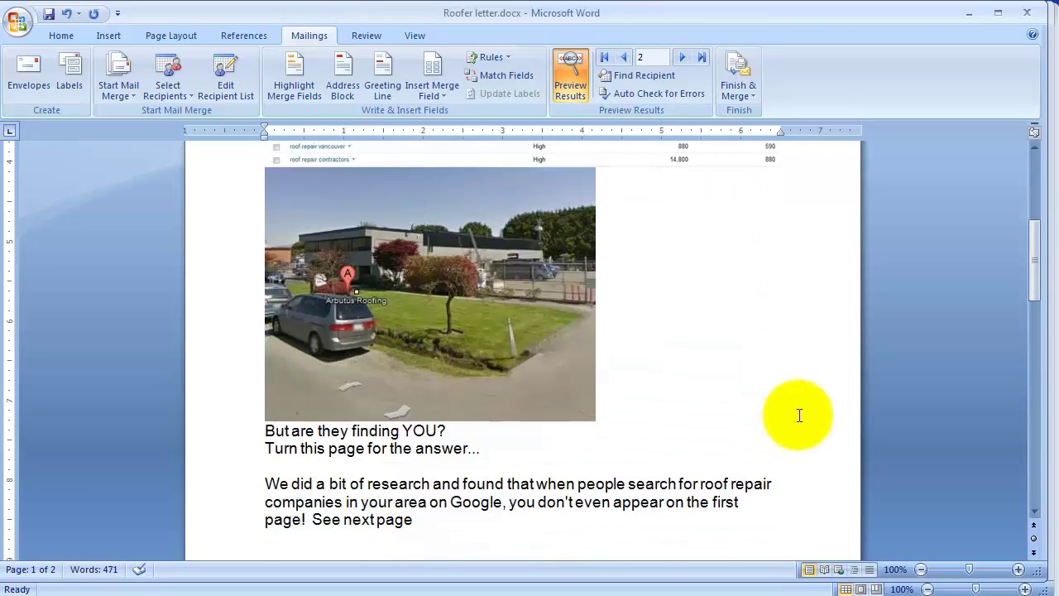
scroll(748, 388, "down", 12)
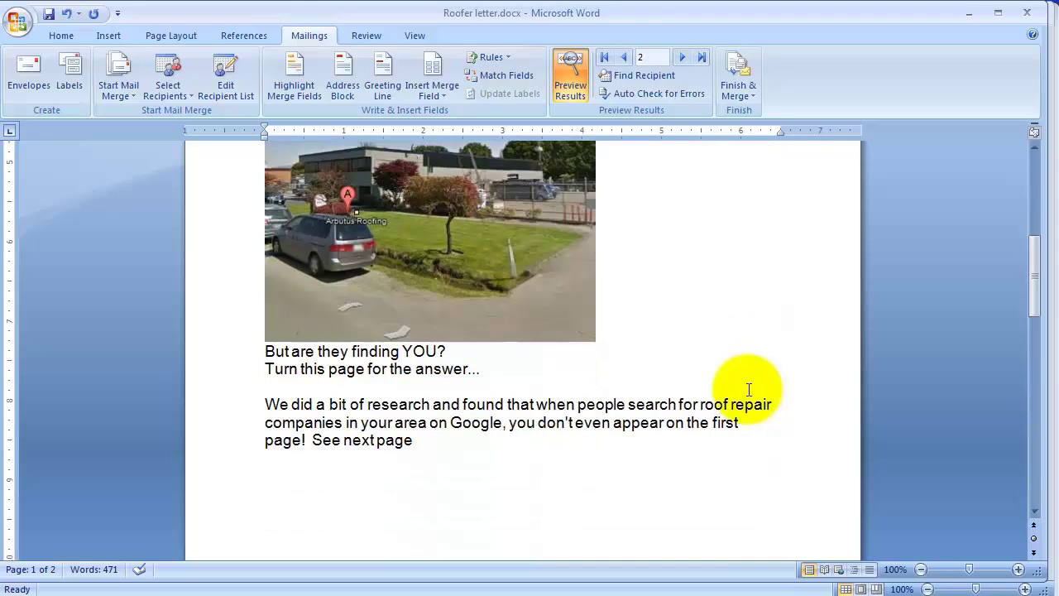
scroll(748, 388, "down", 3)
scroll(748, 387, "up", 2)
scroll(749, 387, "down", 2)
scroll(749, 388, "up", 17)
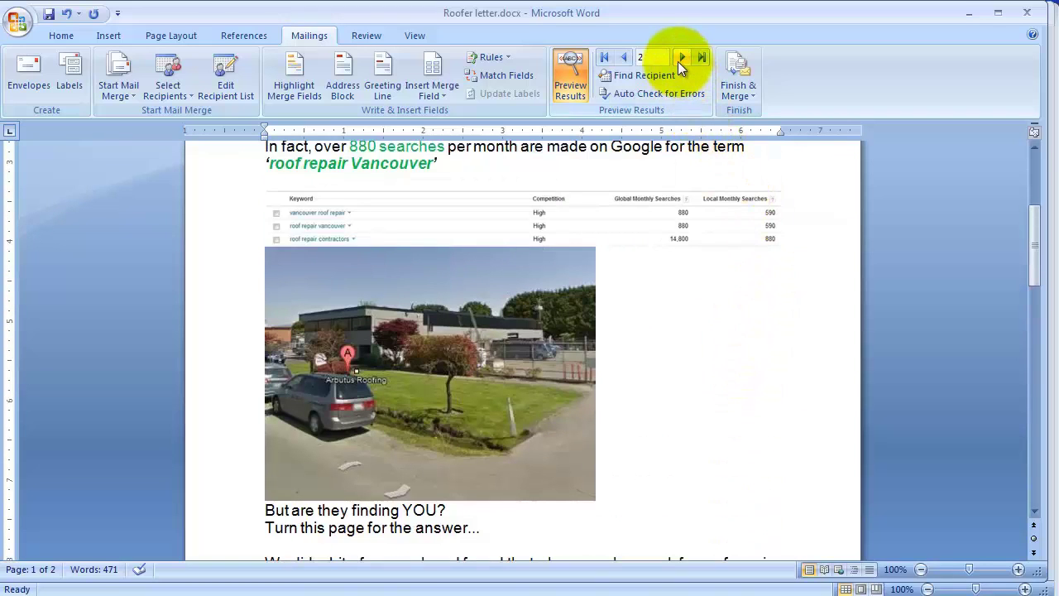
left_click(680, 57)
left_click(681, 57)
left_click(680, 57)
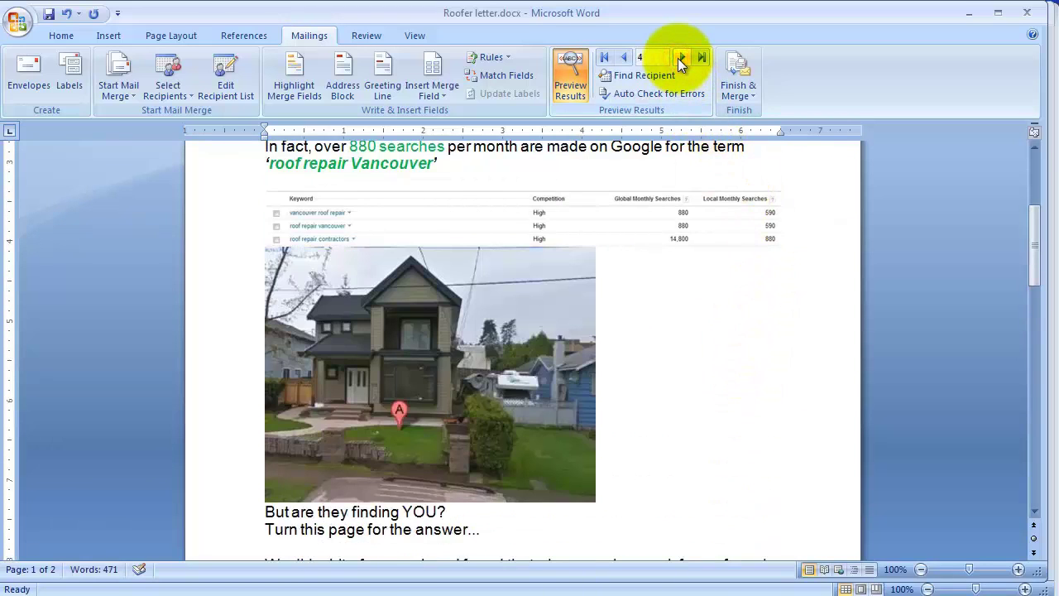
left_click(680, 57)
scroll(514, 186, "up", 4)
Inspect the 8 September 2013 date field, then turn off Preview Results to show merge fields
left_click(520, 205)
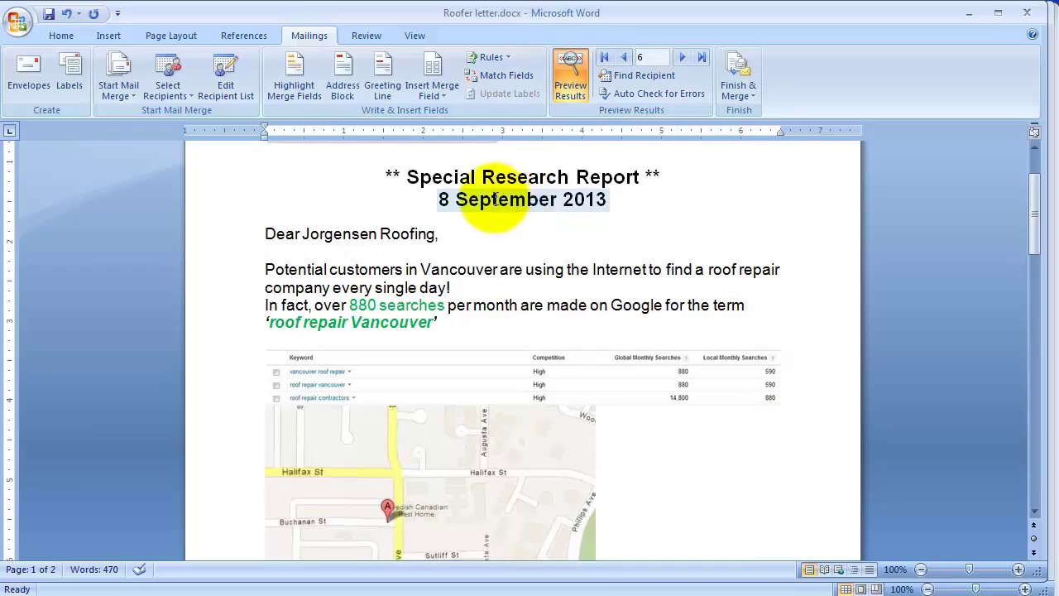
left_click(494, 198)
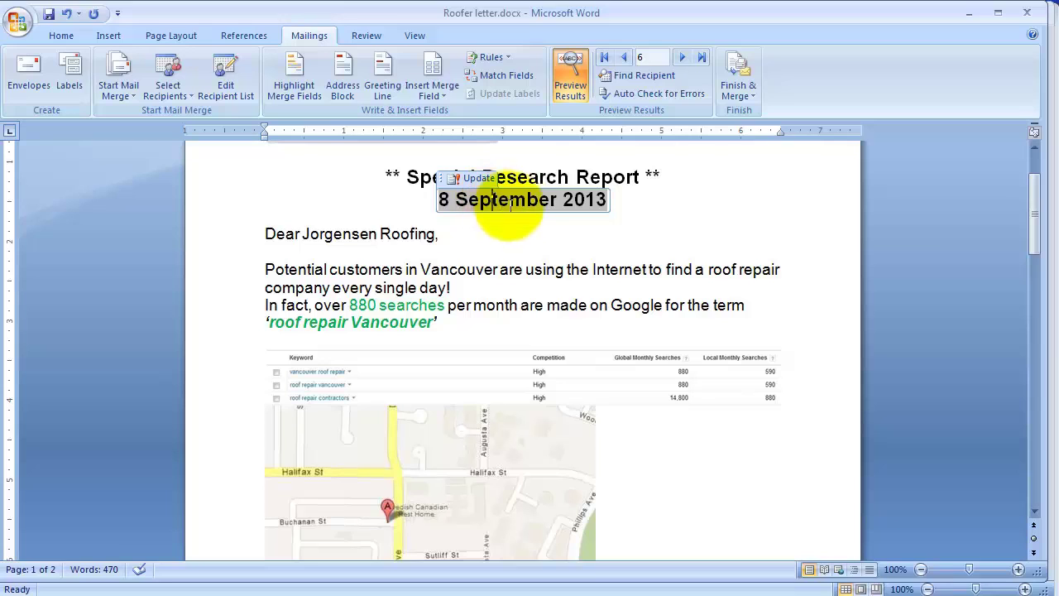
left_click(541, 237)
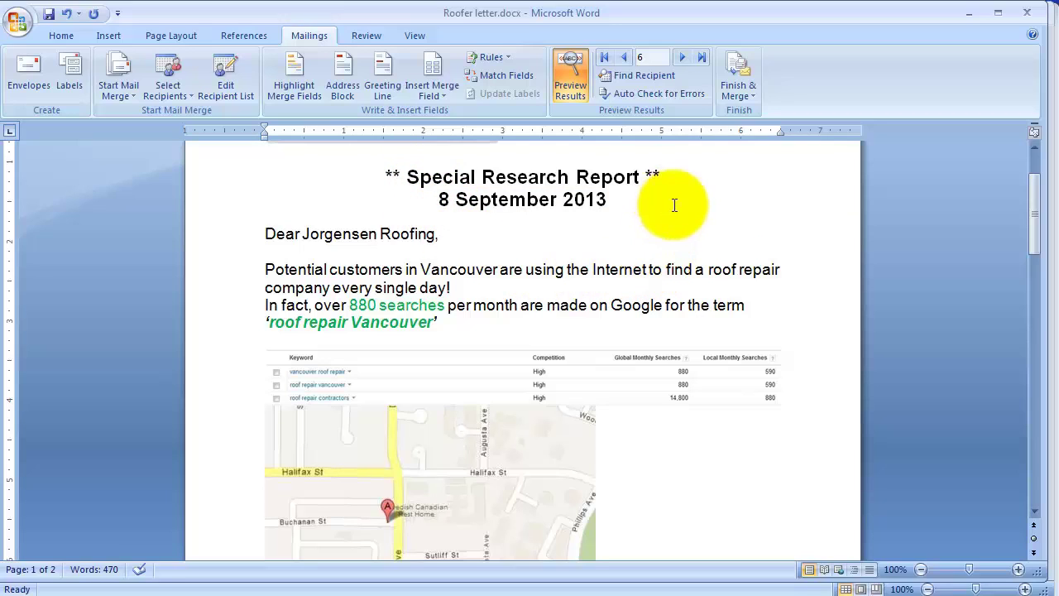
left_click(571, 72)
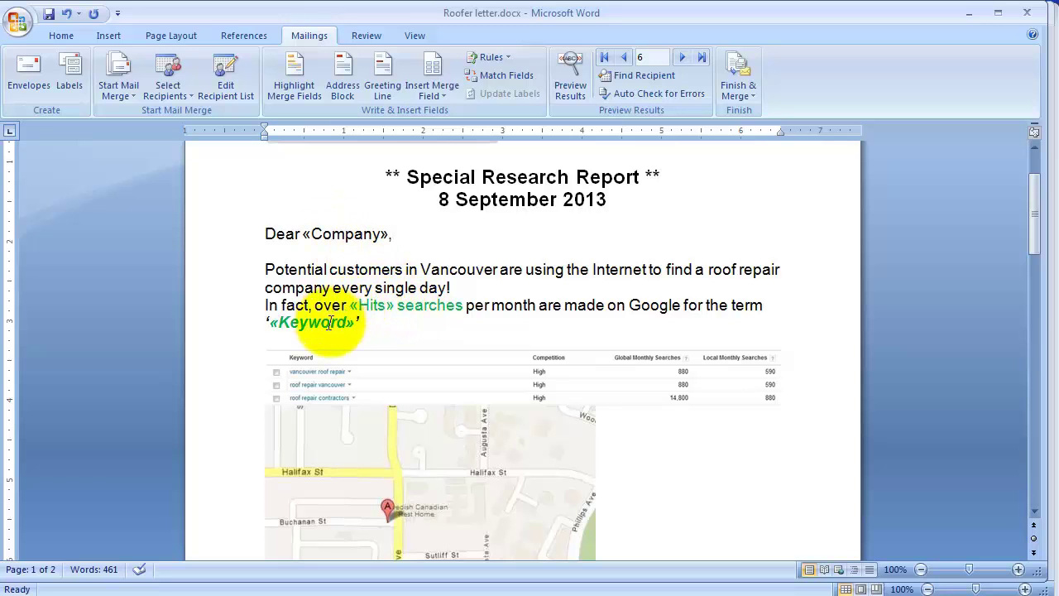
Toggle Preview Results to compare merge field names with recipient values
scroll(661, 292, "down", 15)
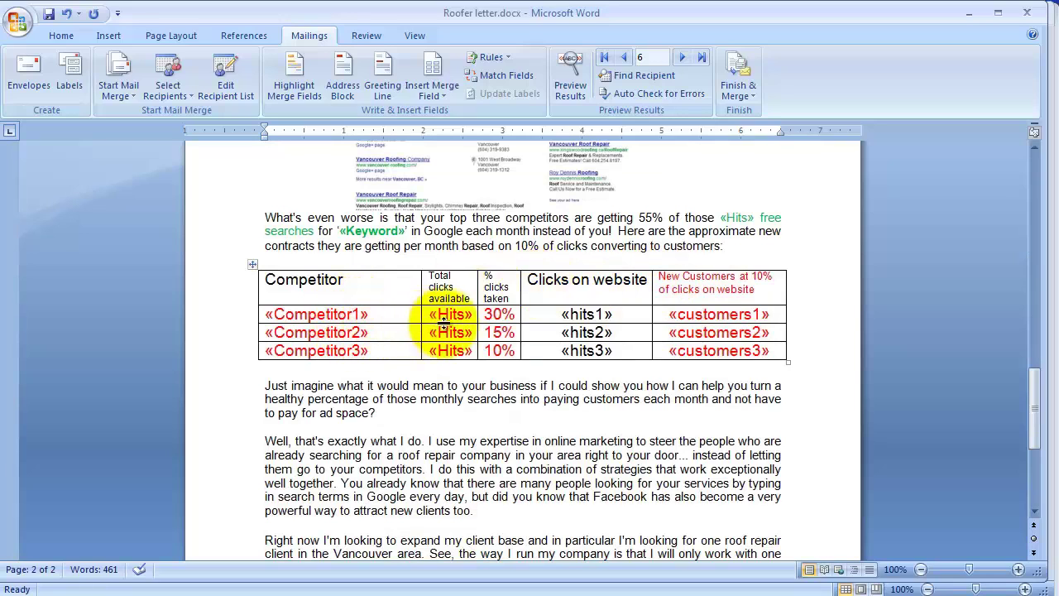
scroll(701, 377, "down", 8)
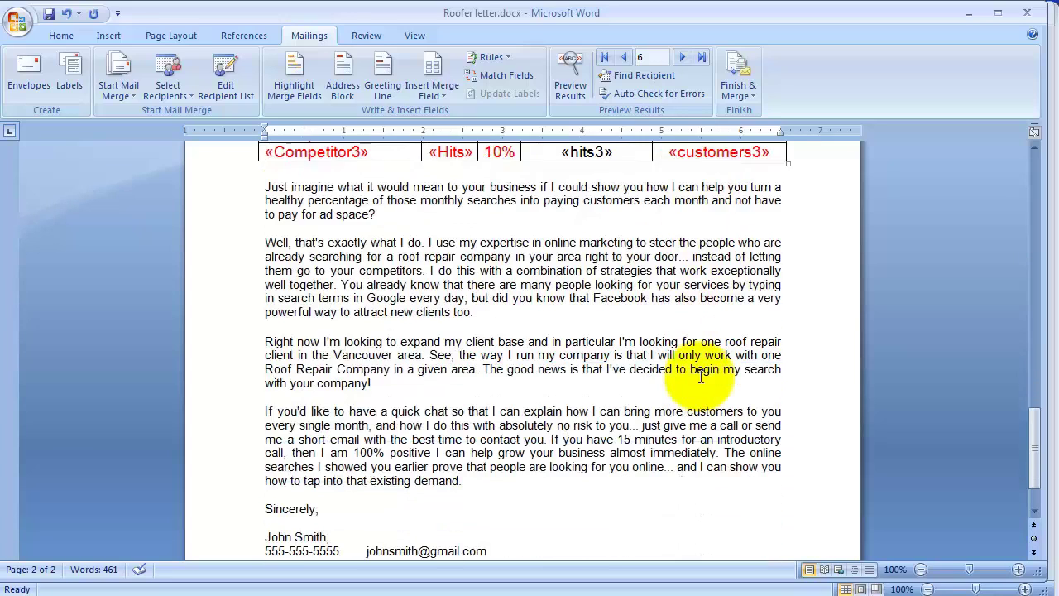
scroll(709, 367, "up", 11)
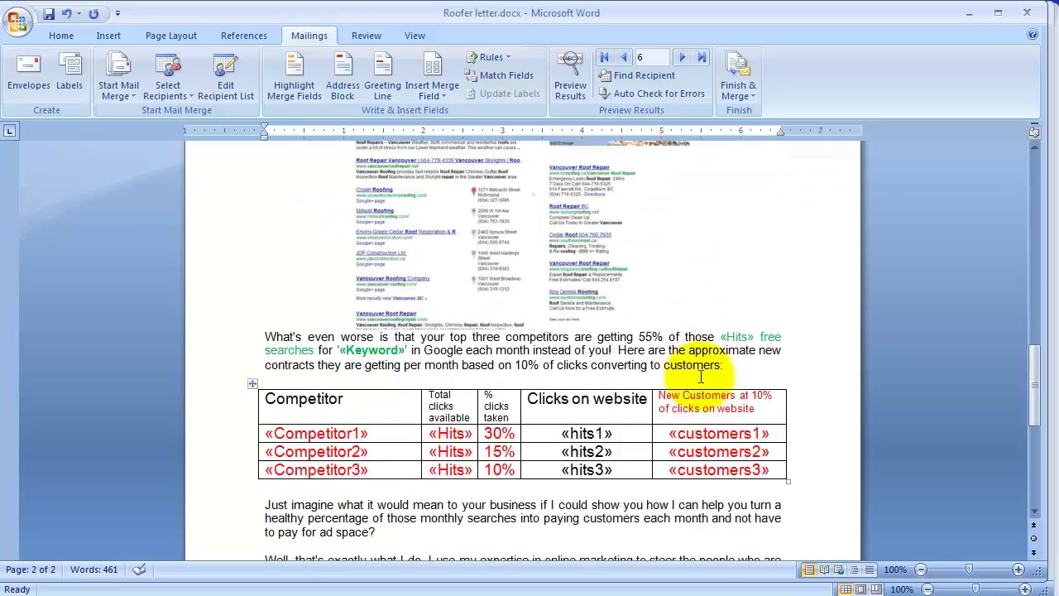
left_click(571, 72)
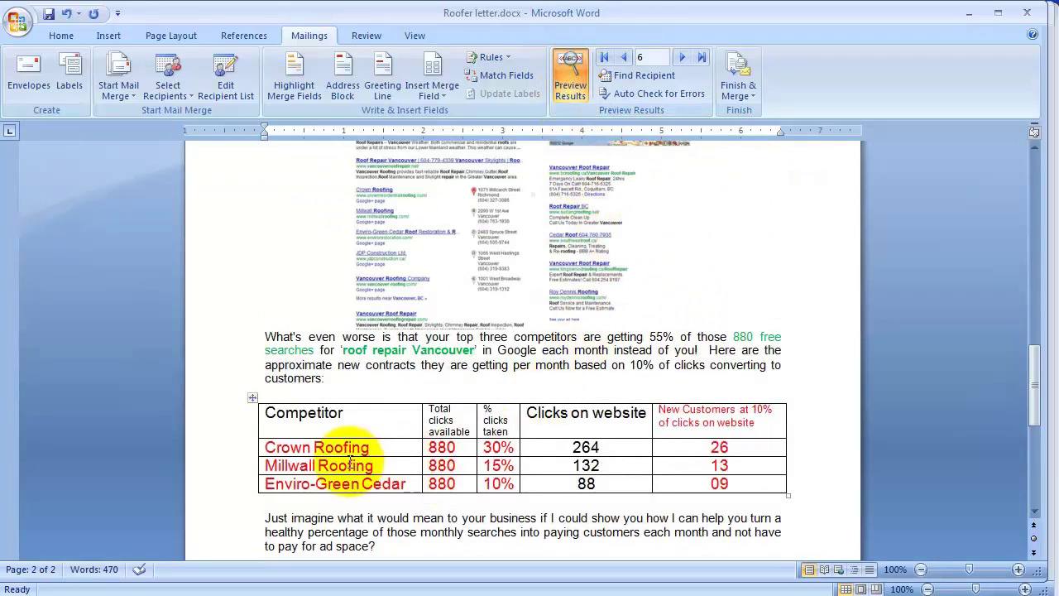
scroll(737, 302, "up", 10)
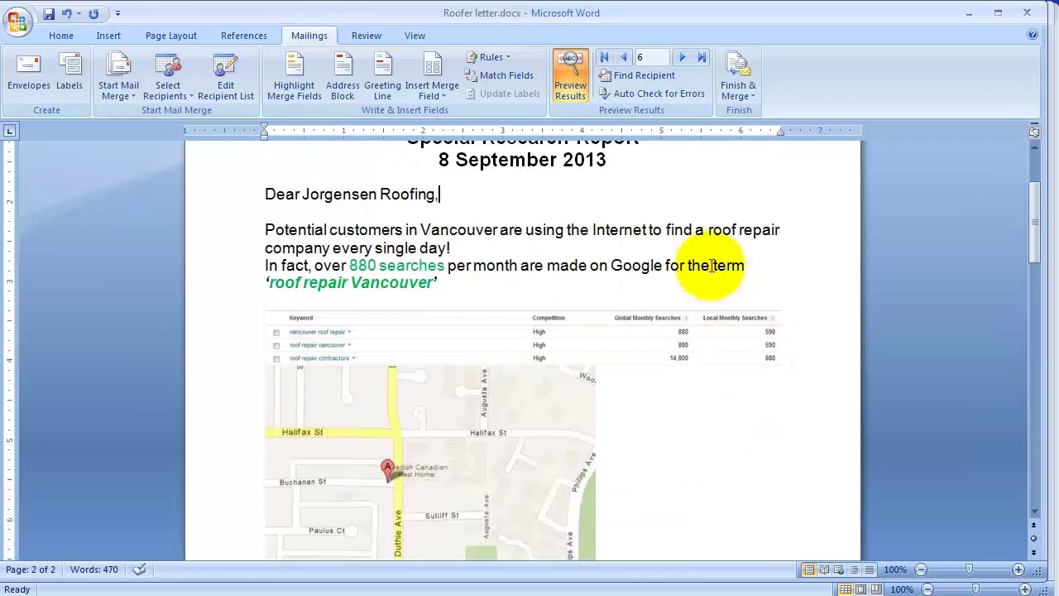
left_click(575, 69)
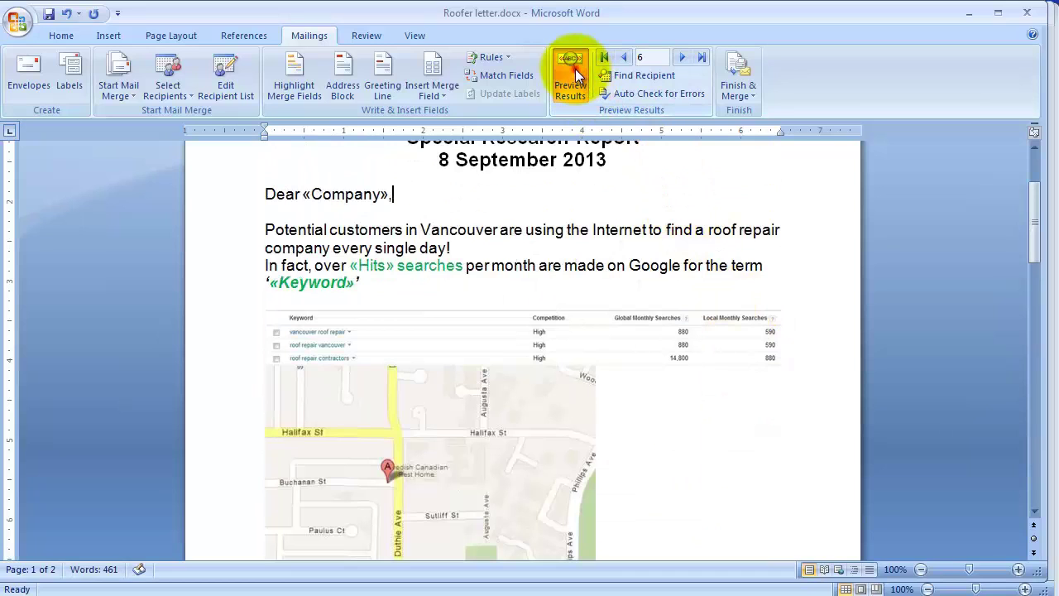
left_click(575, 69)
Step one record forward and back, then display the letter's field codes with Alt+F9
left_click(683, 57)
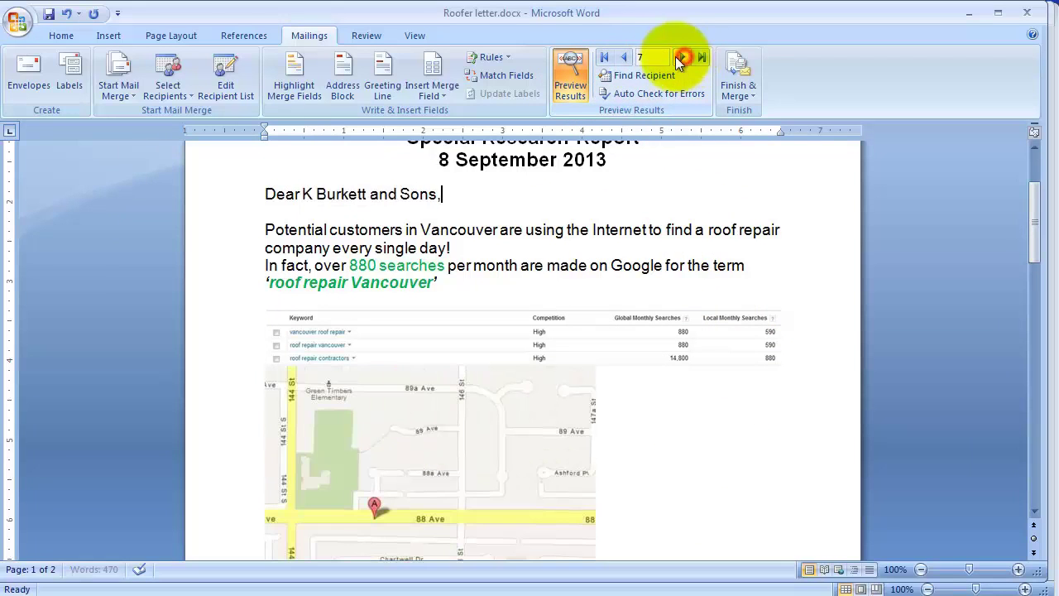
left_click(622, 57)
key("alt+F9")
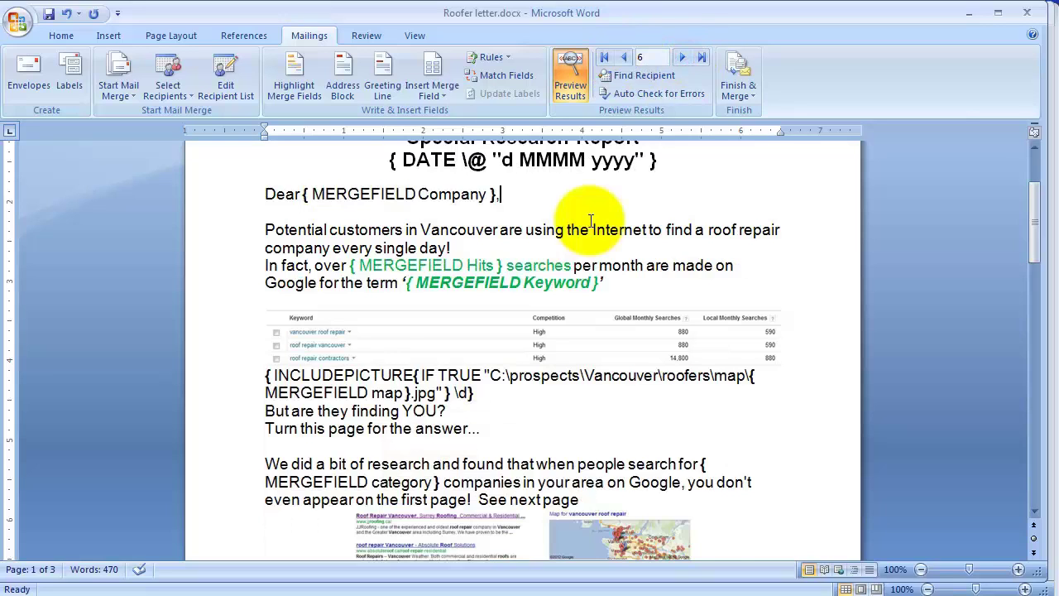
Scroll to the INCLUDEPICTURE map-image field, click inside it, then switch to the Concatenator workbook
scroll(591, 219, "up", 2)
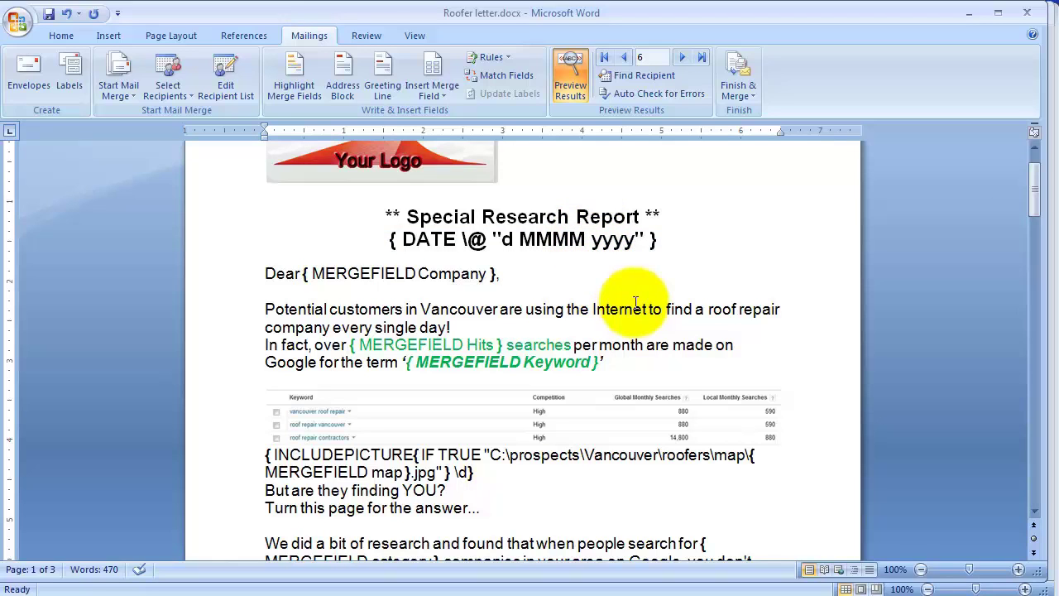
scroll(636, 301, "down", 3)
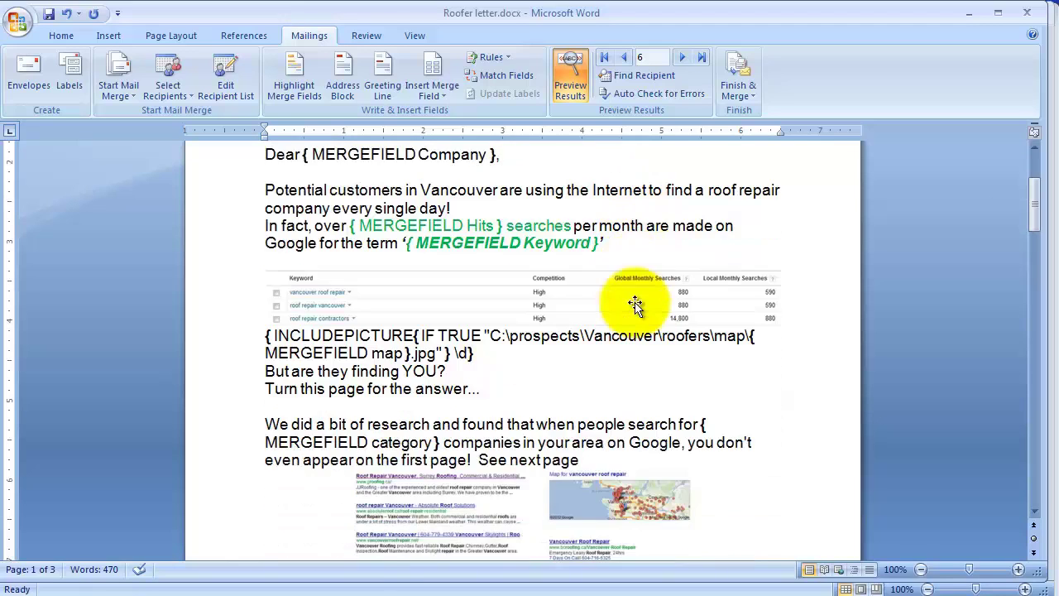
scroll(636, 302, "down", 1)
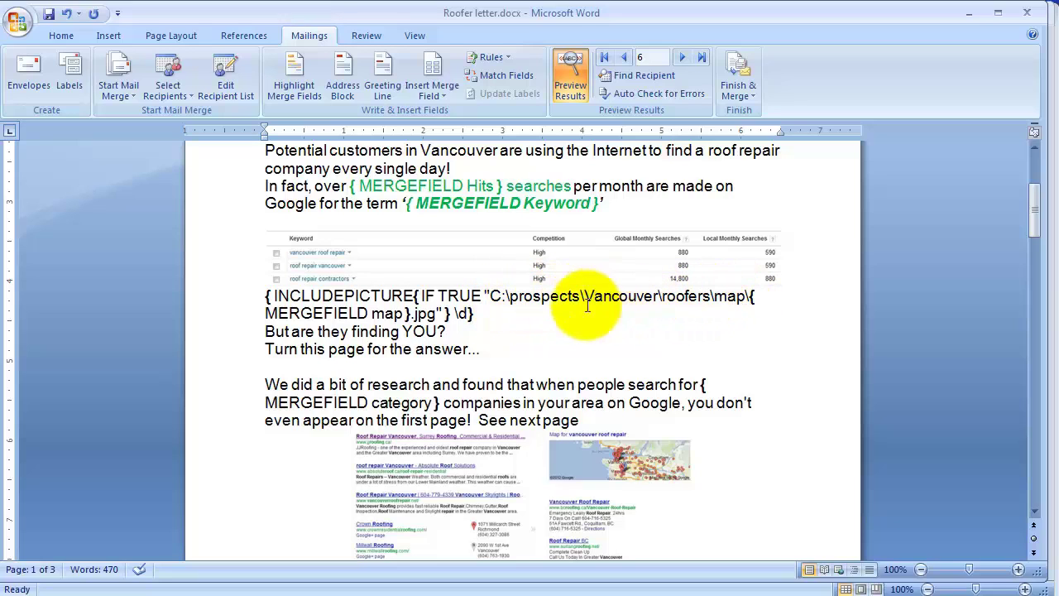
left_click(388, 313)
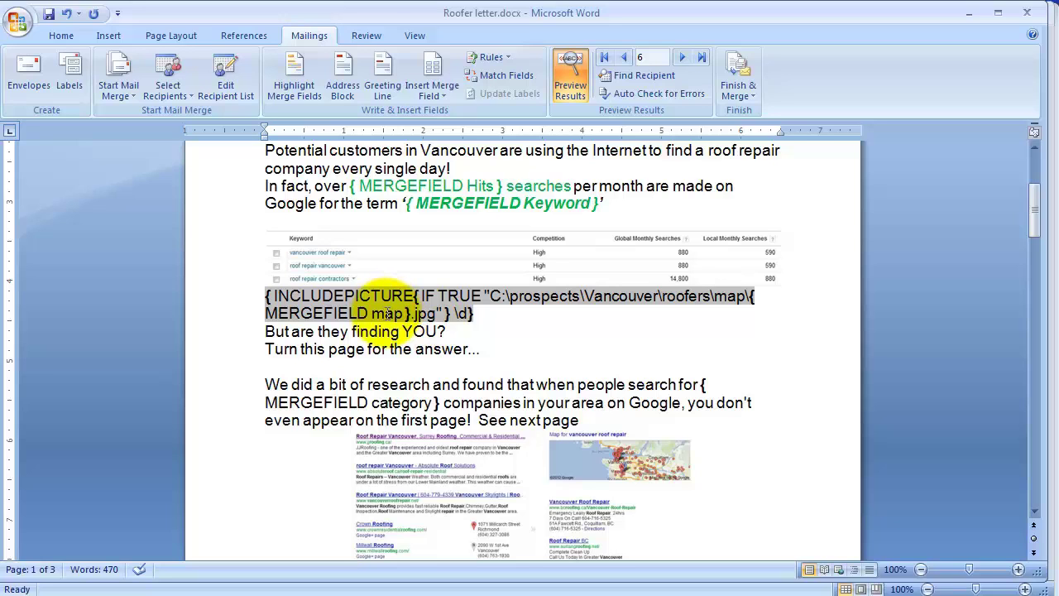
key("alt+Tab")
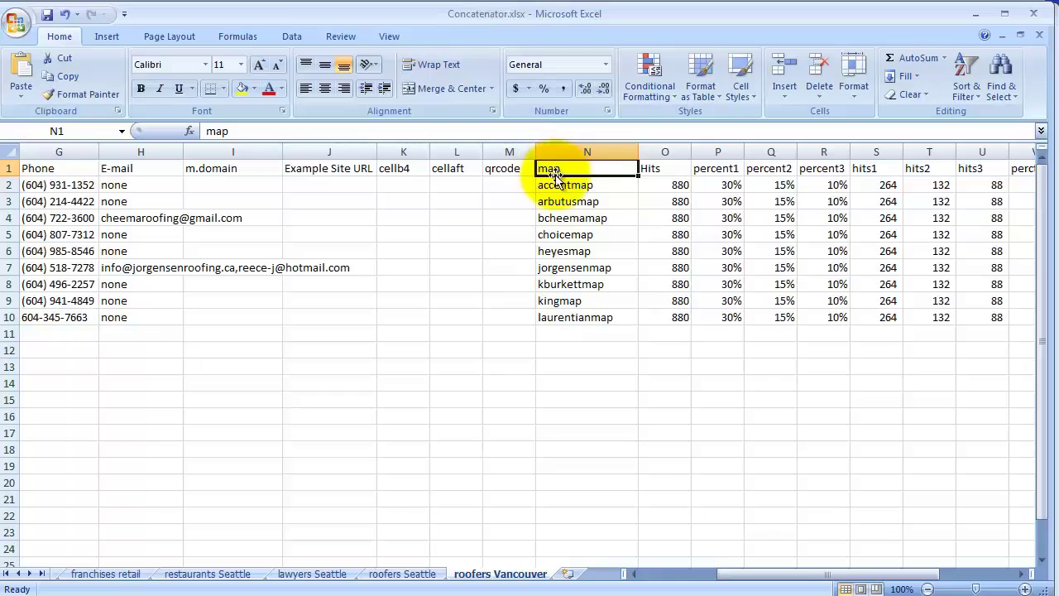
Review map names accentmap through jorgensenmap in N2–N7, then switch to the map image folder
left_click(559, 186)
left_click(562, 202)
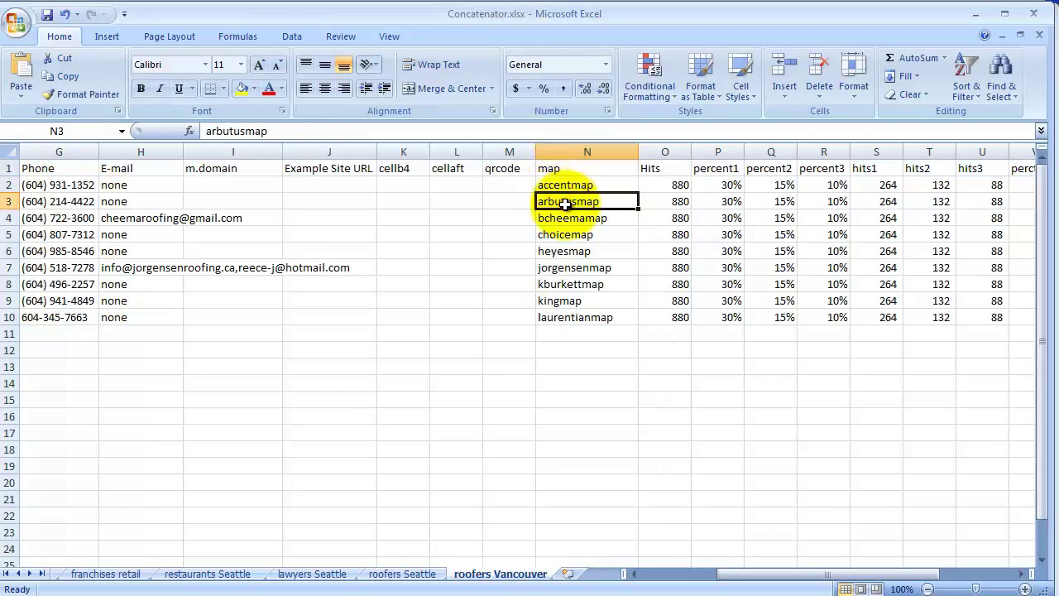
left_click(565, 219)
left_click(564, 236)
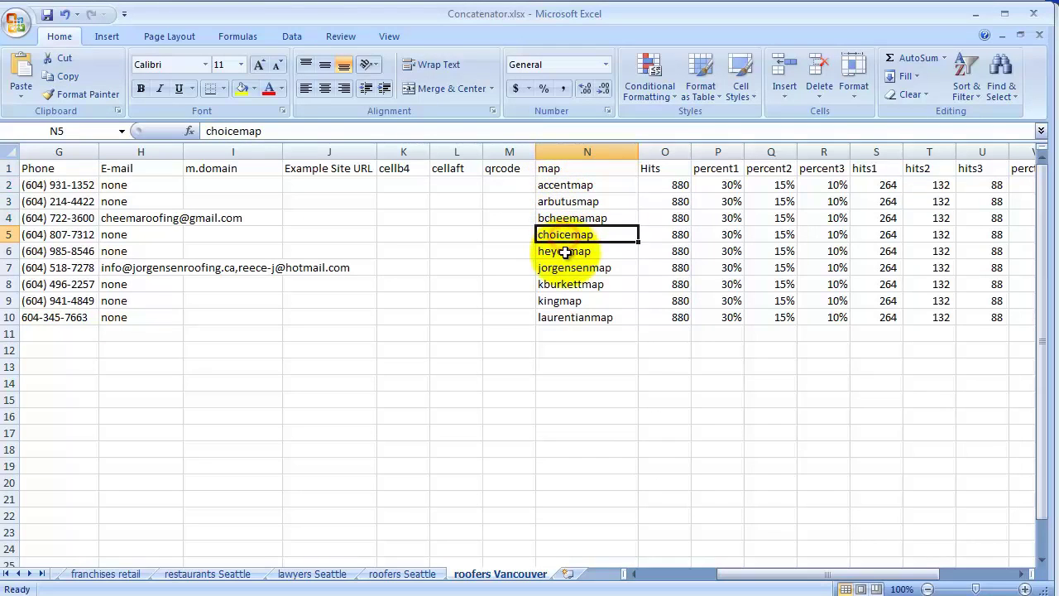
left_click(565, 252)
left_click(570, 268)
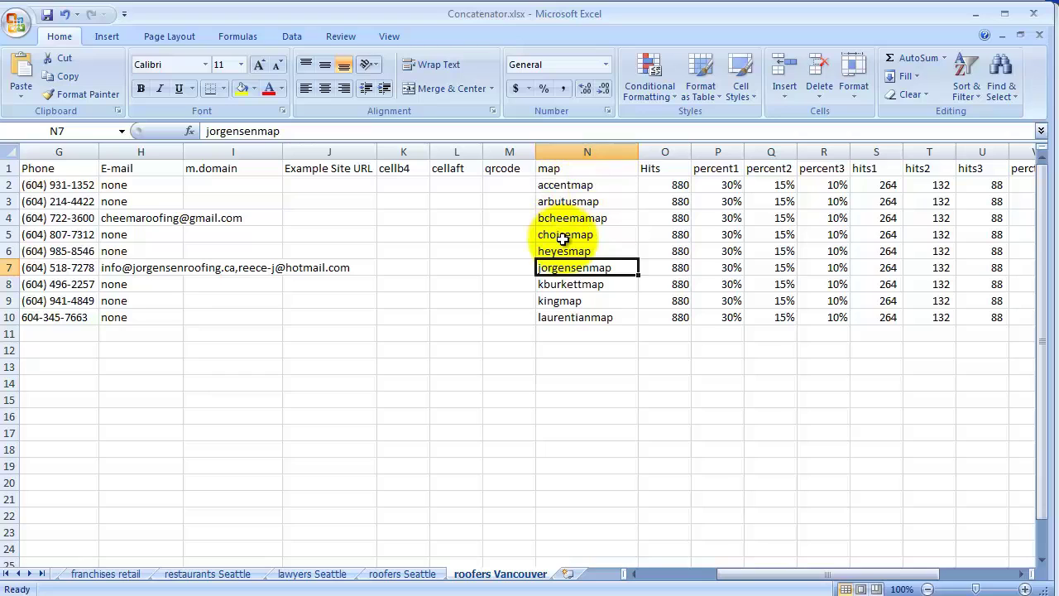
left_click(563, 185)
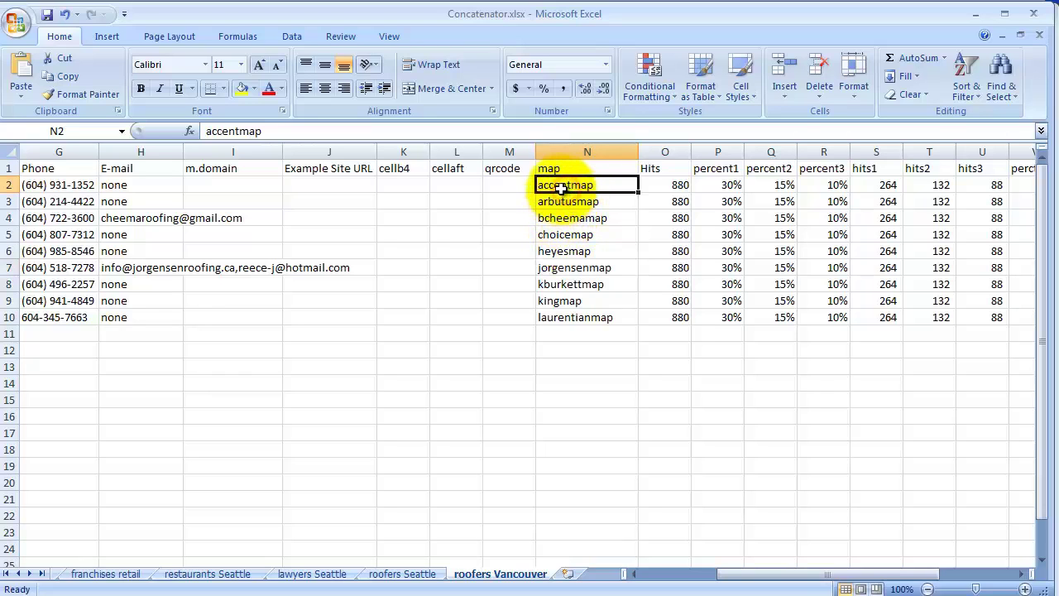
key("alt+Tab")
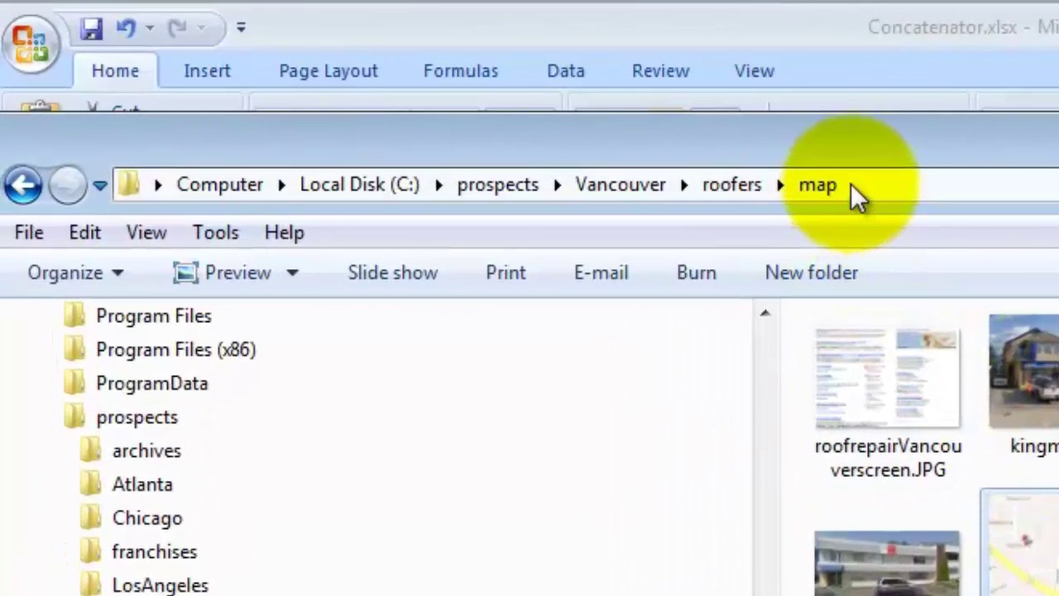
Check the folder path C:\prospects\Vancouver\roofers\map, select accentmap.jpg, and return to Excel
left_click(851, 184)
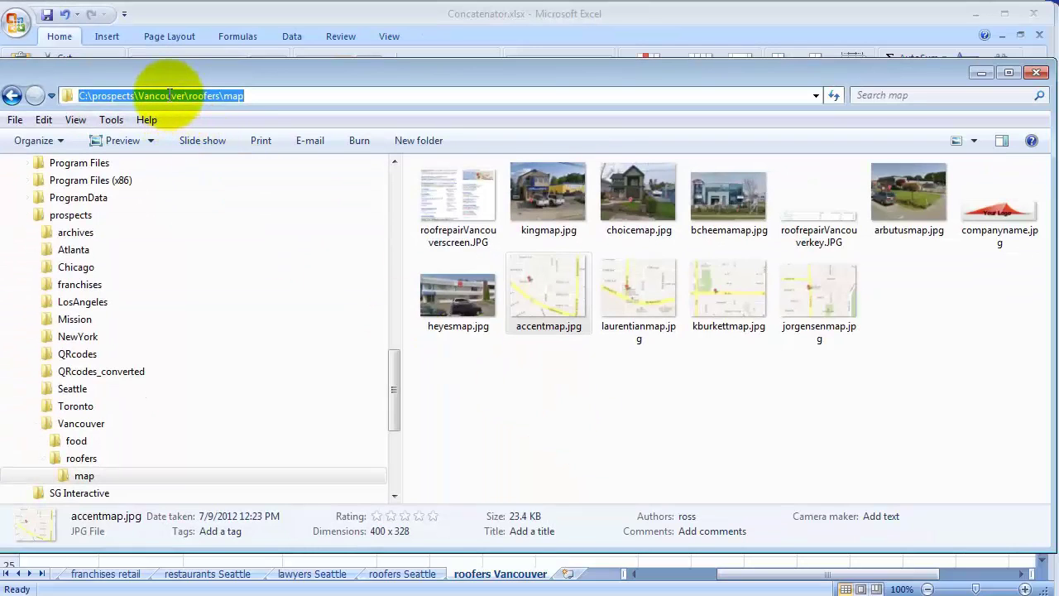
left_click(535, 327)
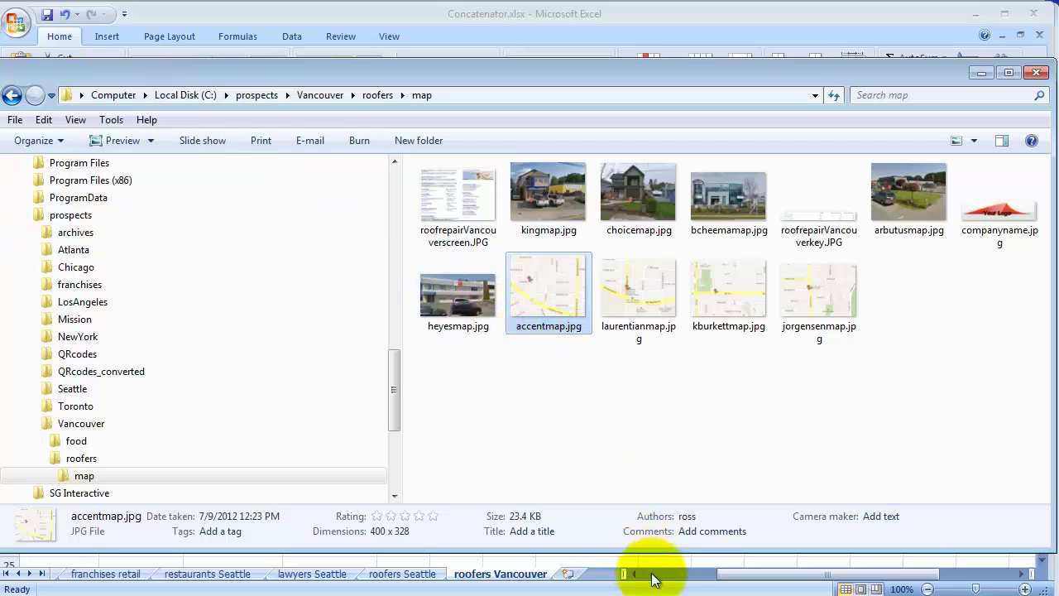
left_click(672, 590)
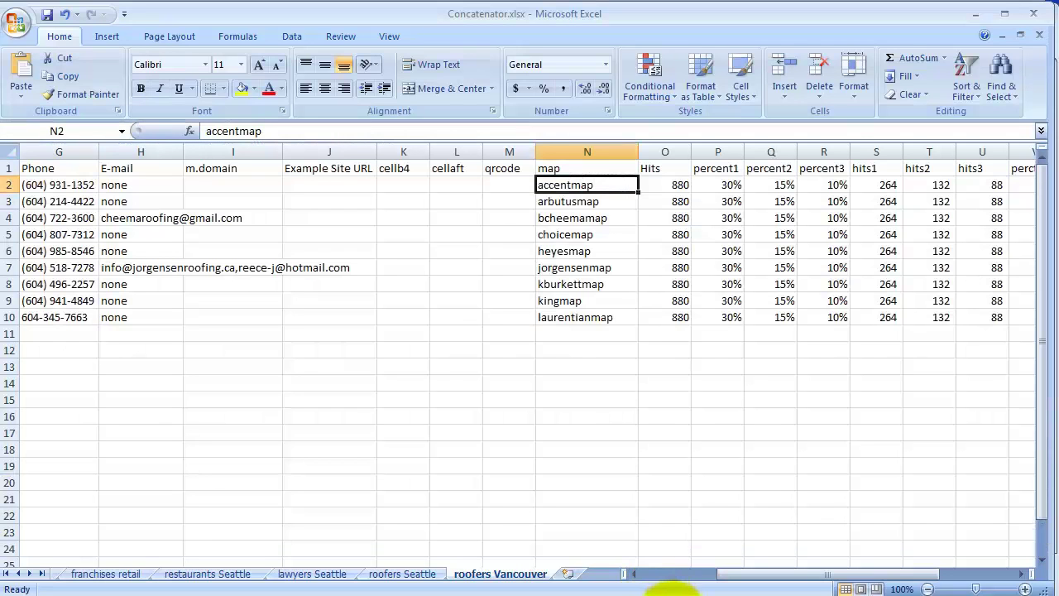
Select the map header in N1 and accentmap in N2, then return to the Roofer letter
left_click(560, 171)
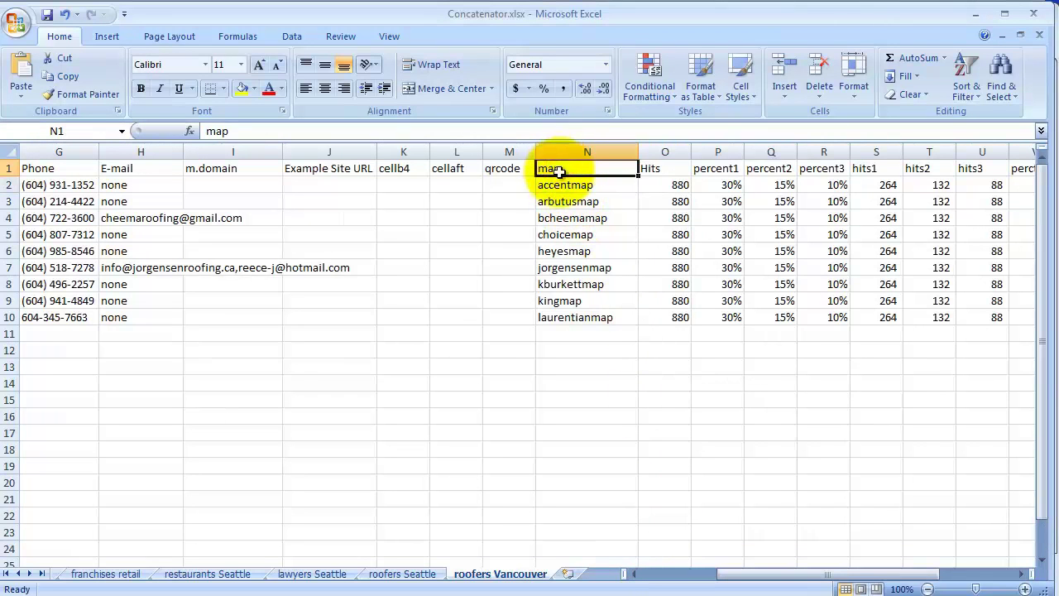
left_click(561, 186)
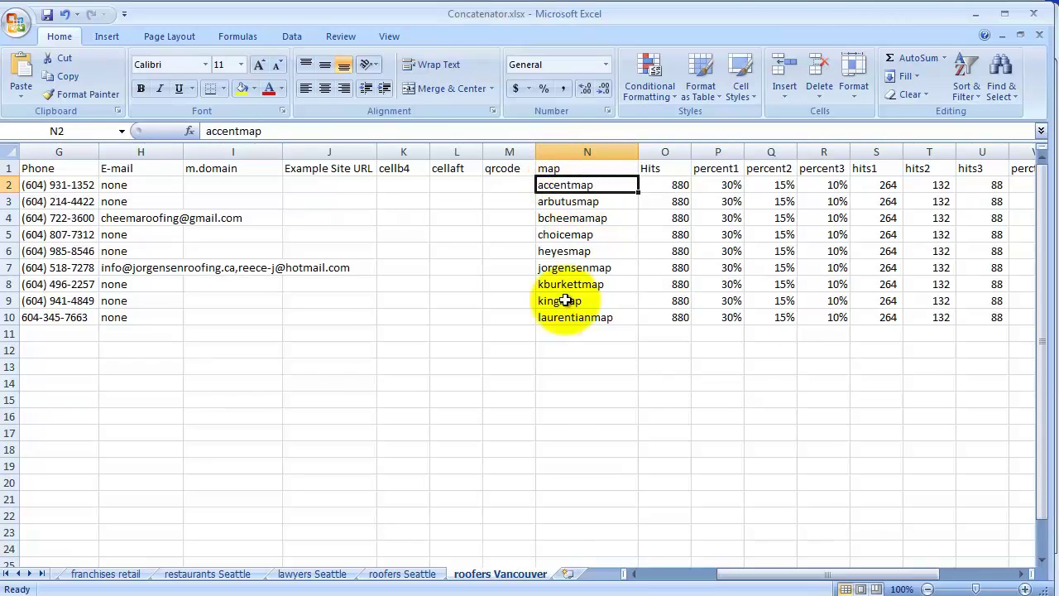
key("alt+Tab")
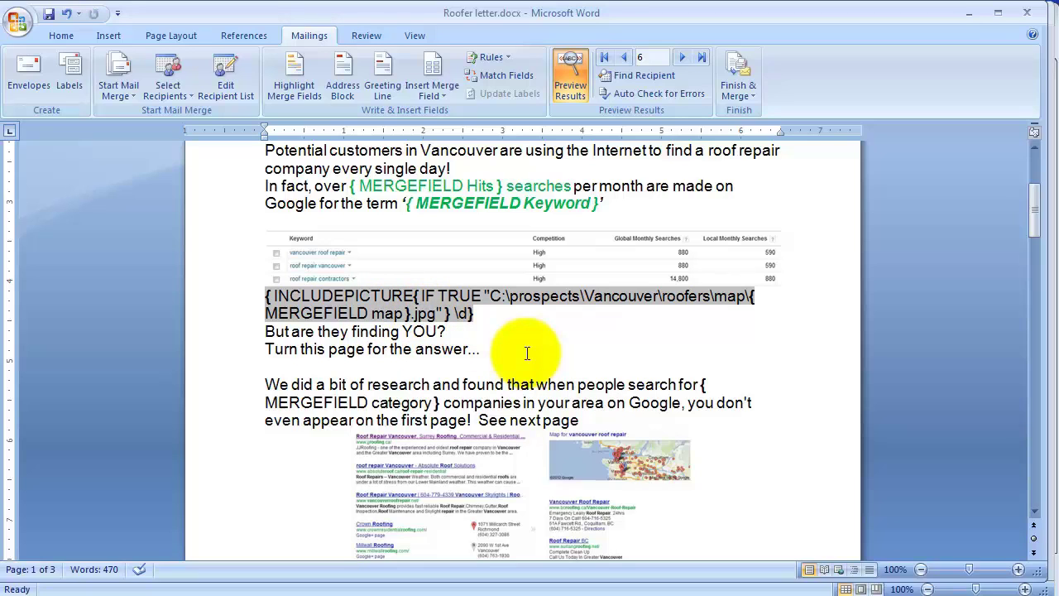
Show merged values again, step through records to check each recipient's picture, and view Finish & Merge options
key("alt+F9")
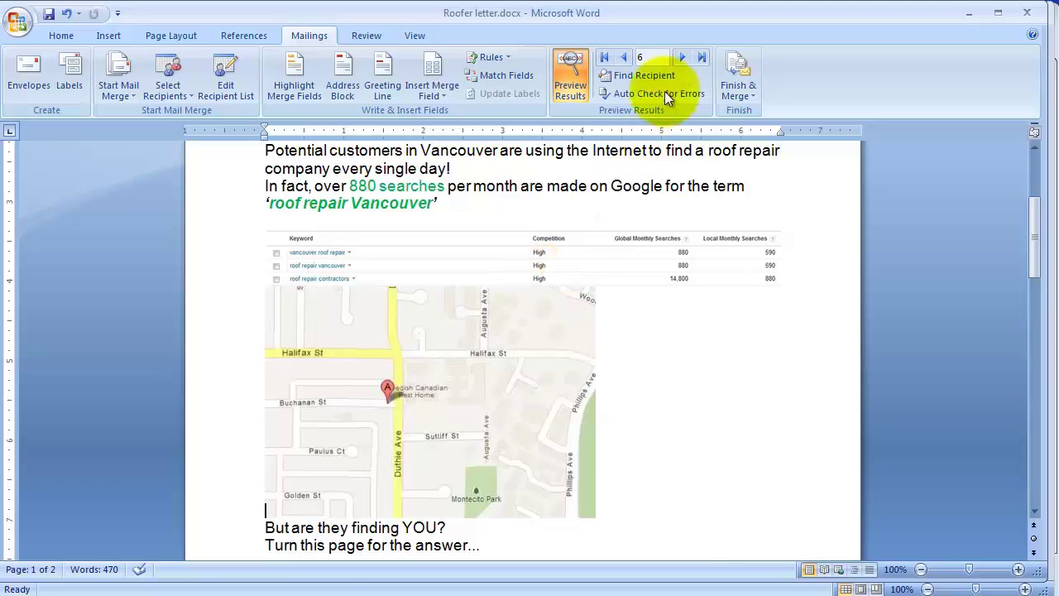
left_click(680, 57)
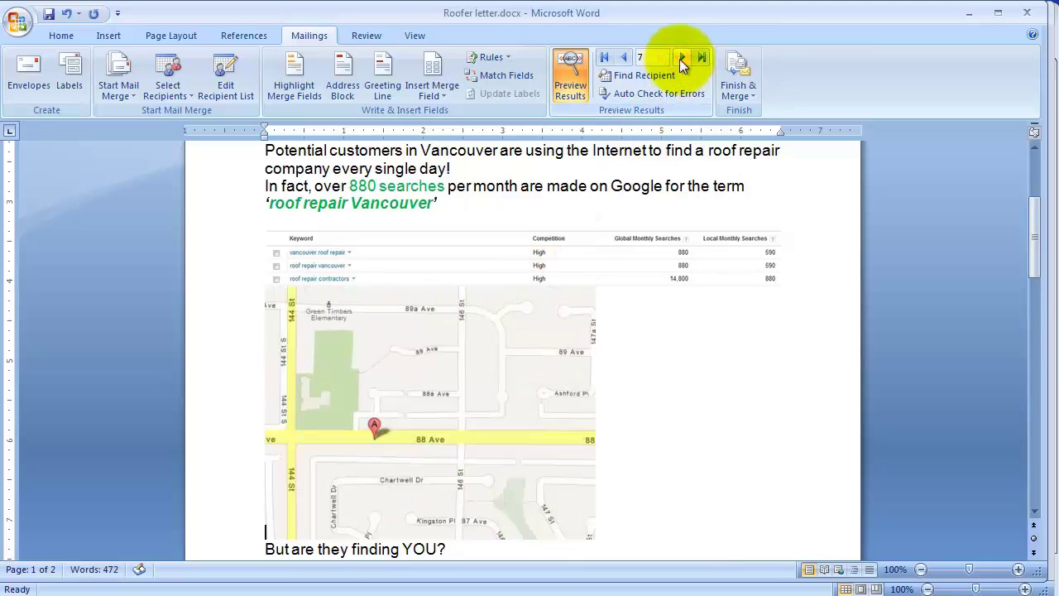
left_click(626, 58)
left_click(627, 57)
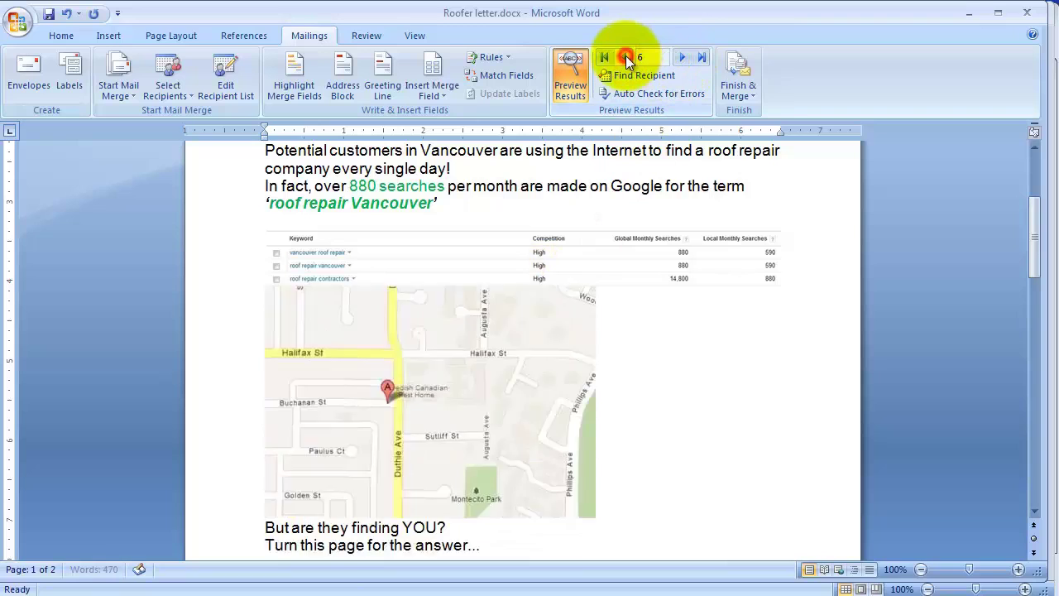
left_click(627, 58)
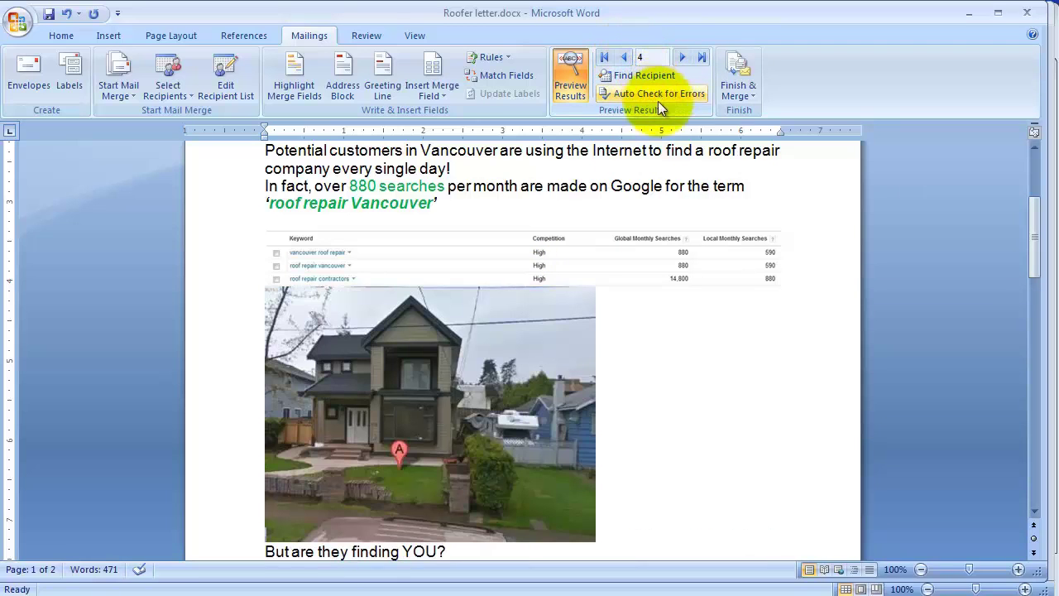
scroll(706, 130, "up", 2)
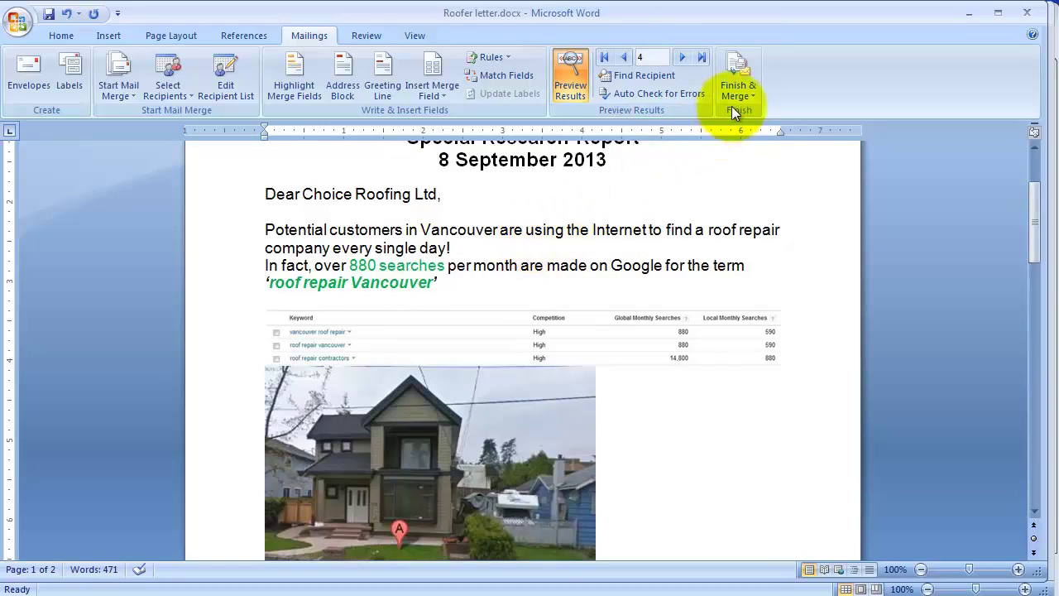
left_click(743, 77)
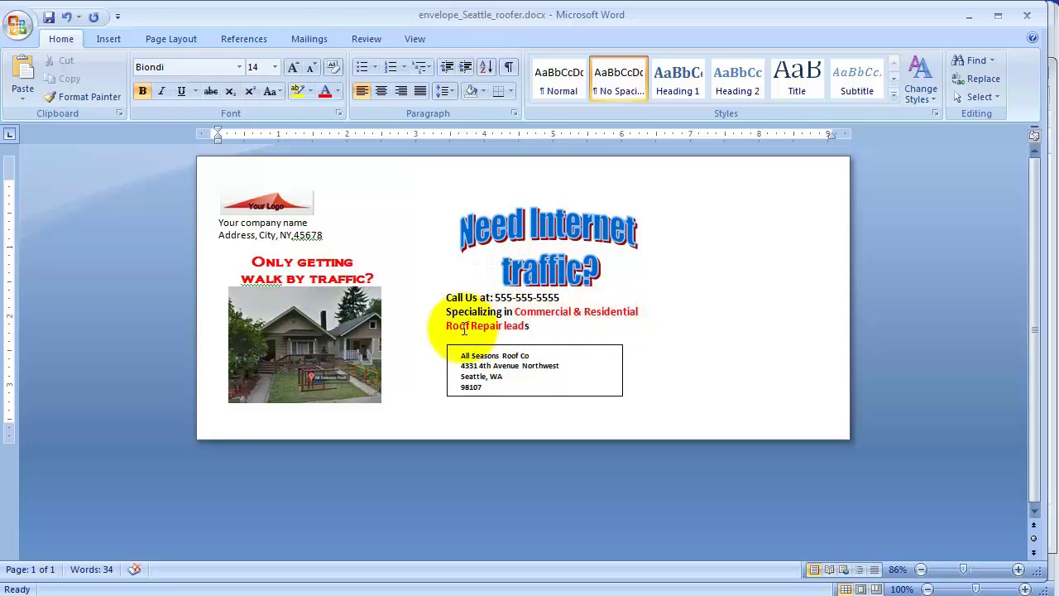
Change the lowercase 'leads' to 'Leads' so the envelope reads Roof Repair Leads
left_click(508, 325)
key("BackSpace")
type("L")
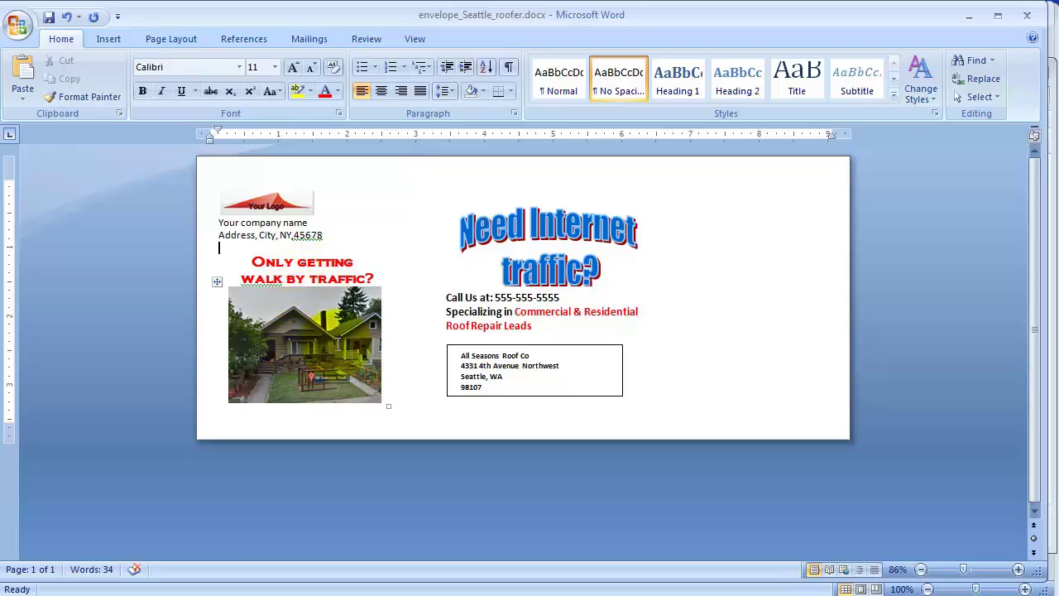
Apply the orange gradient WordArt style to the 'Need Internet traffic?' headline
left_click(543, 235)
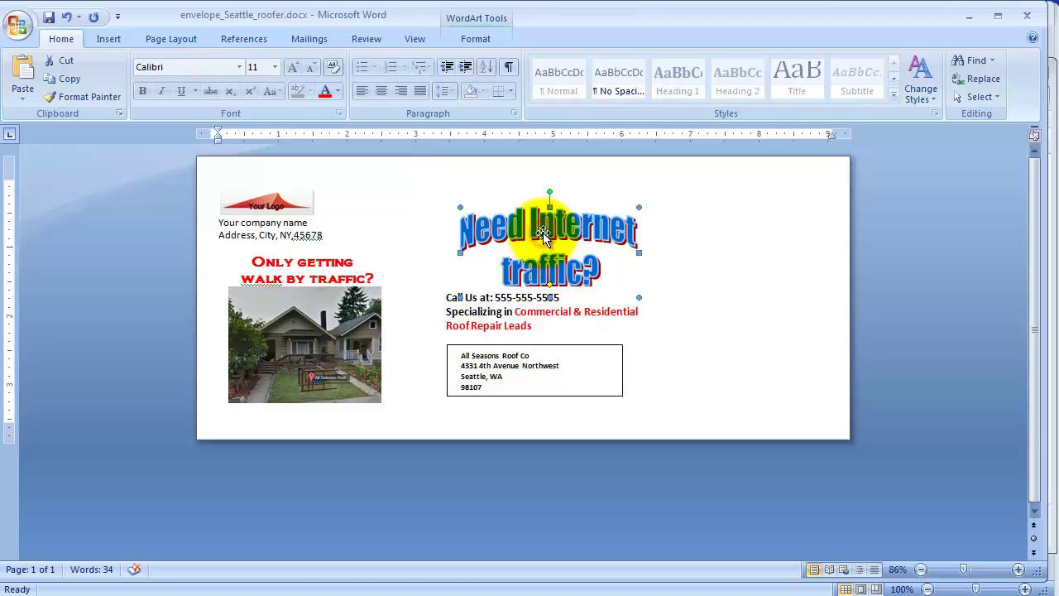
left_click(543, 232)
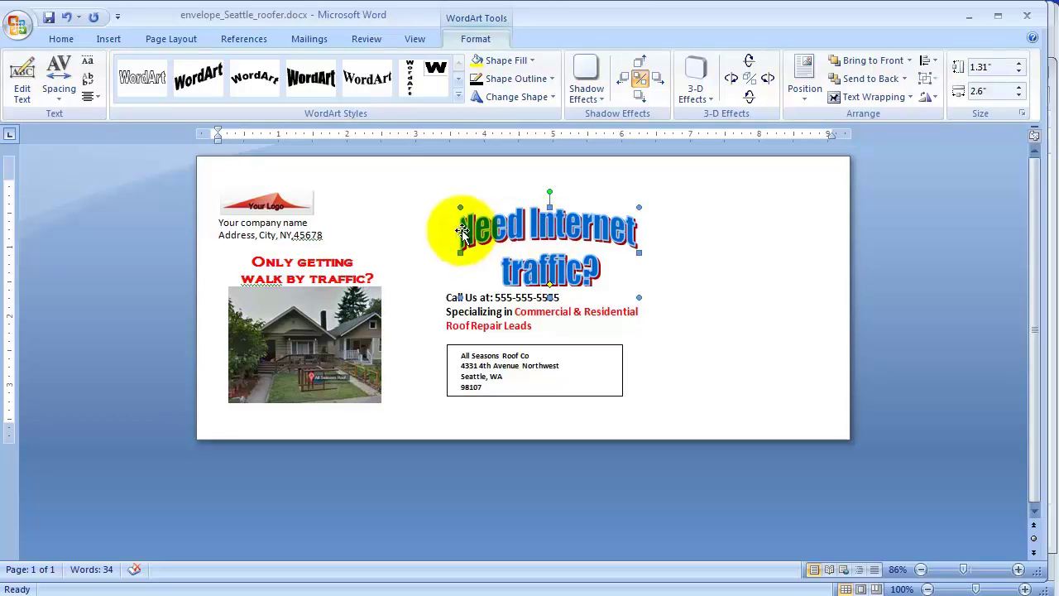
left_click(457, 83)
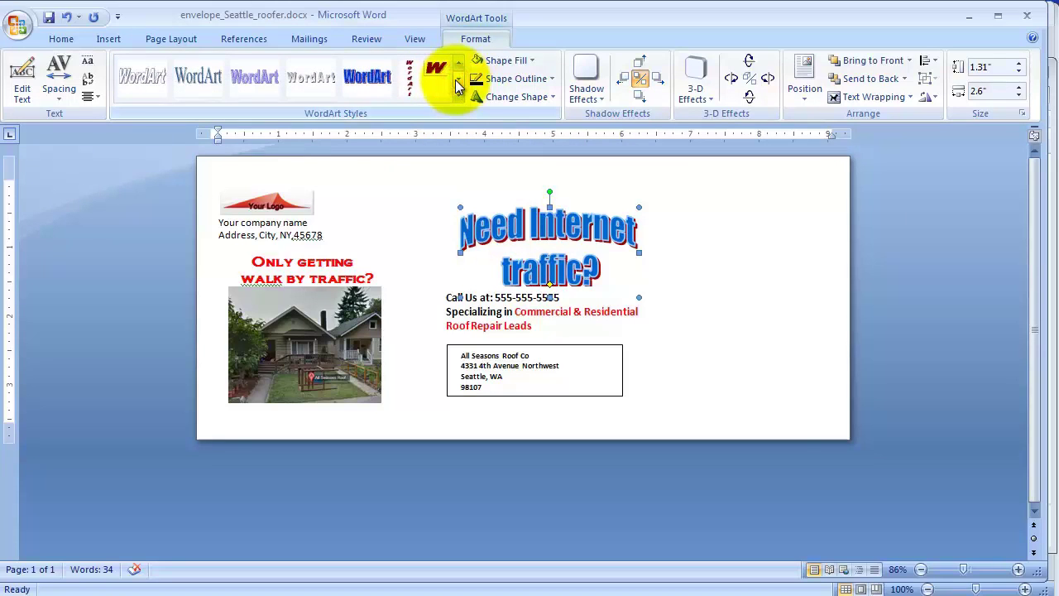
left_click(458, 85)
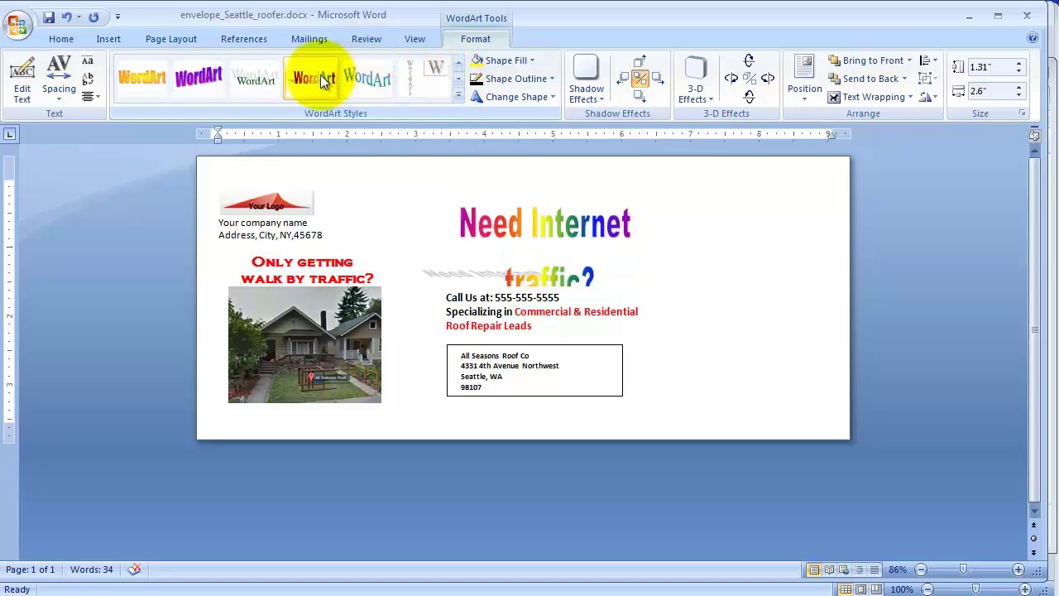
left_click(152, 68)
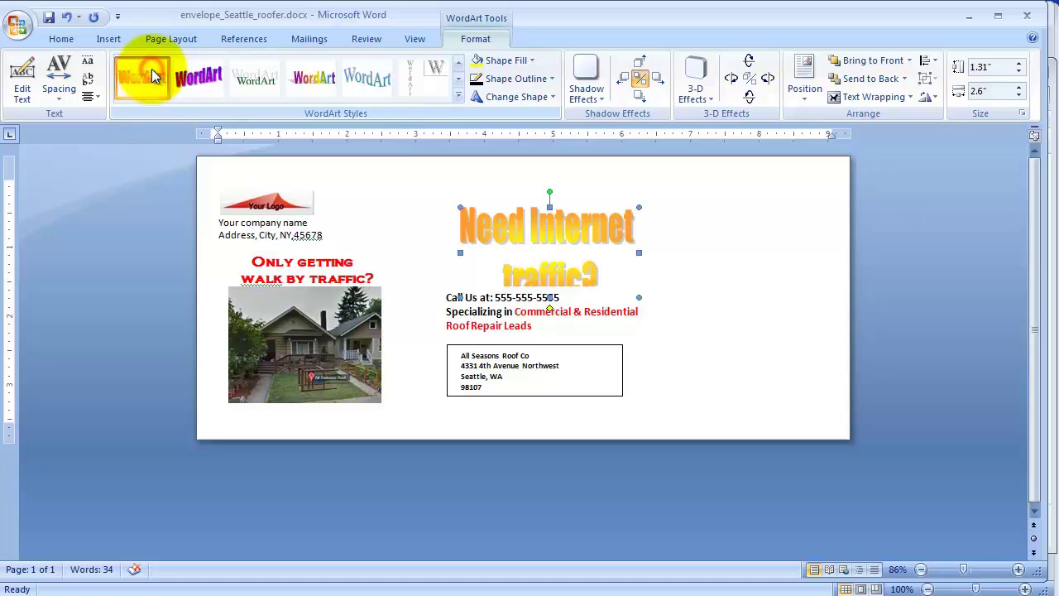
Warp the headline and move it up so both lines show
left_click(489, 97)
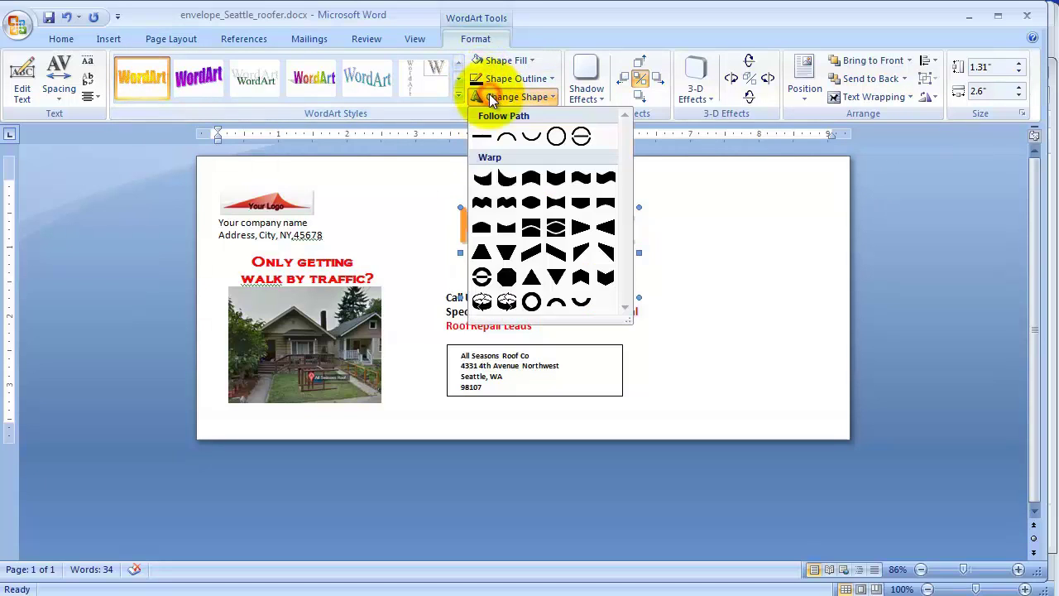
left_click(526, 195)
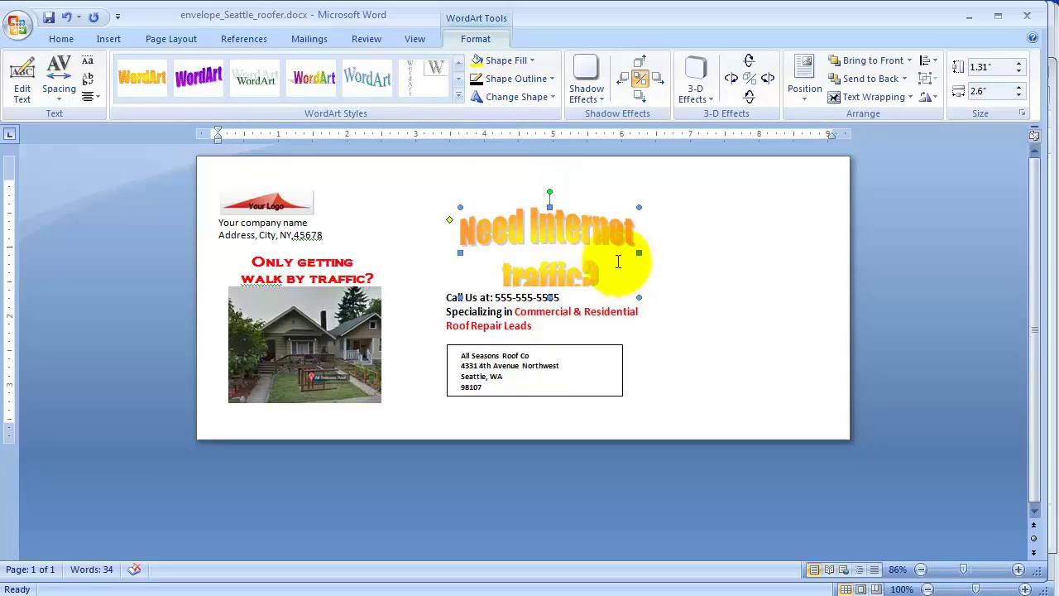
left_click_drag(552, 227, 548, 207)
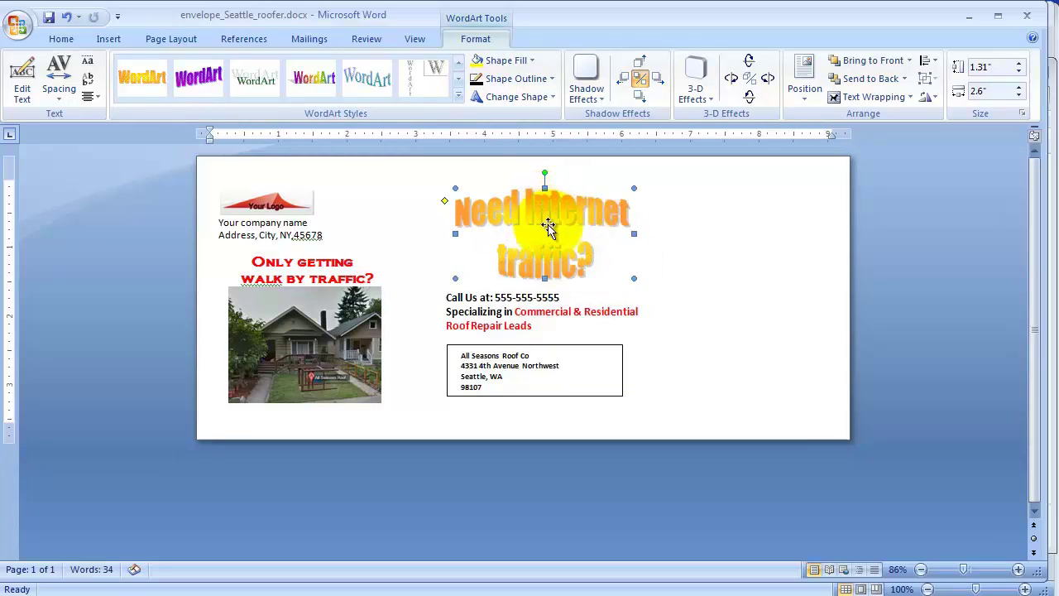
left_click(636, 247)
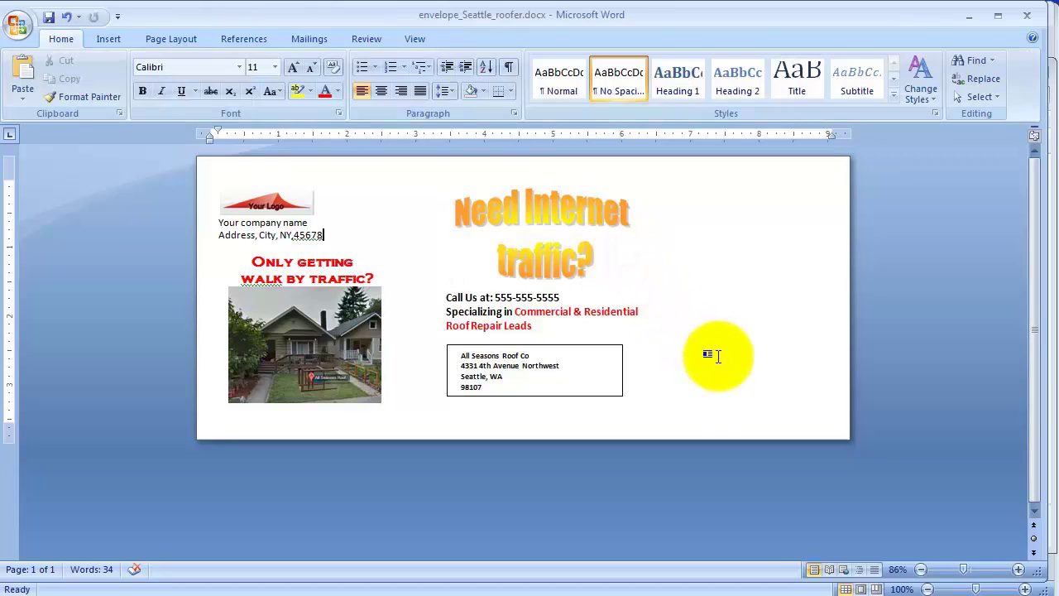
Give the headline a dark shape outline
left_click(513, 224)
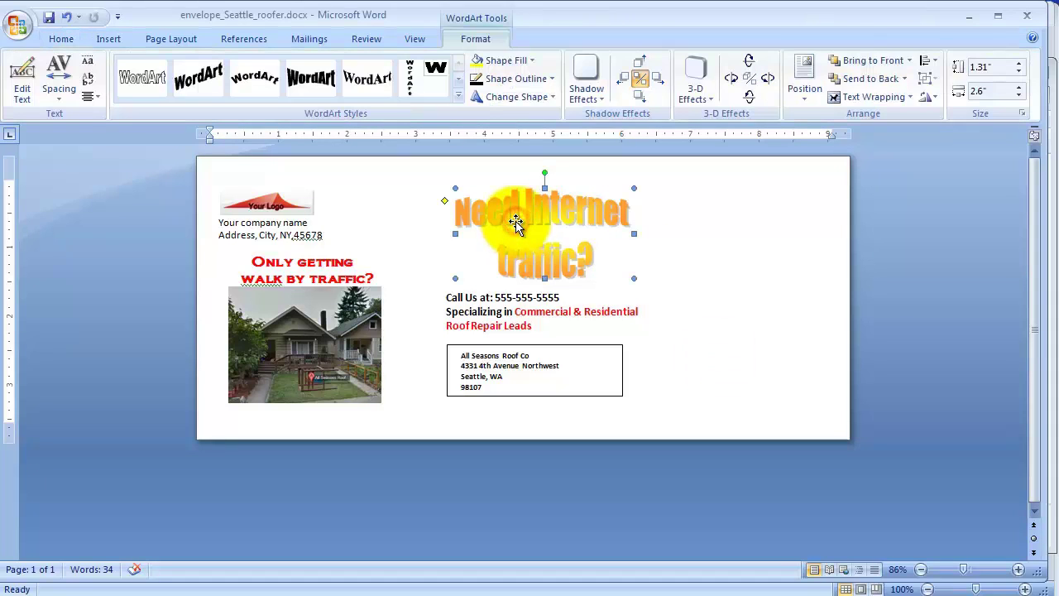
left_click(506, 79)
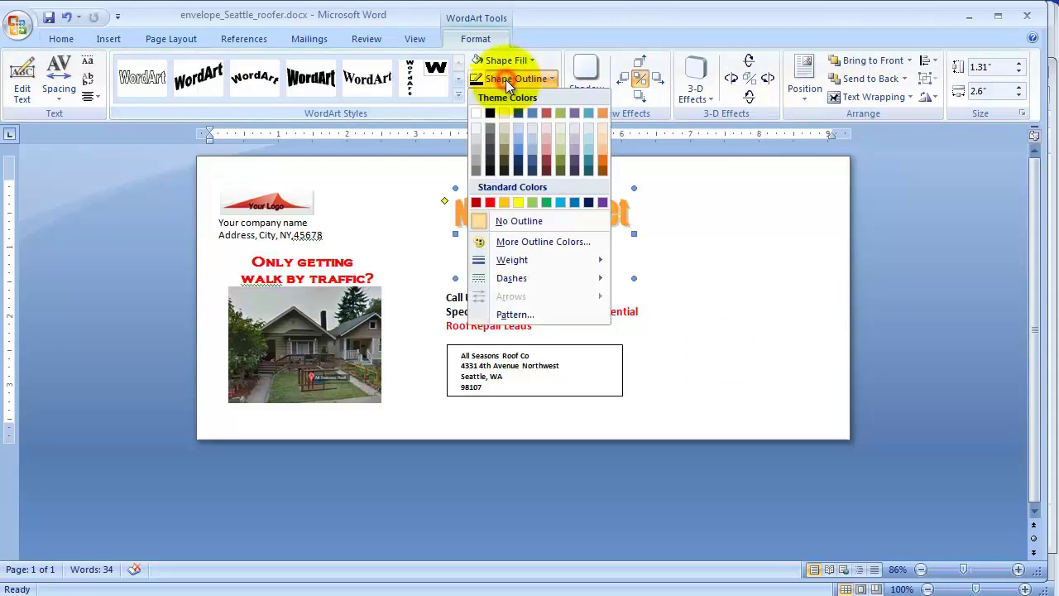
left_click(490, 112)
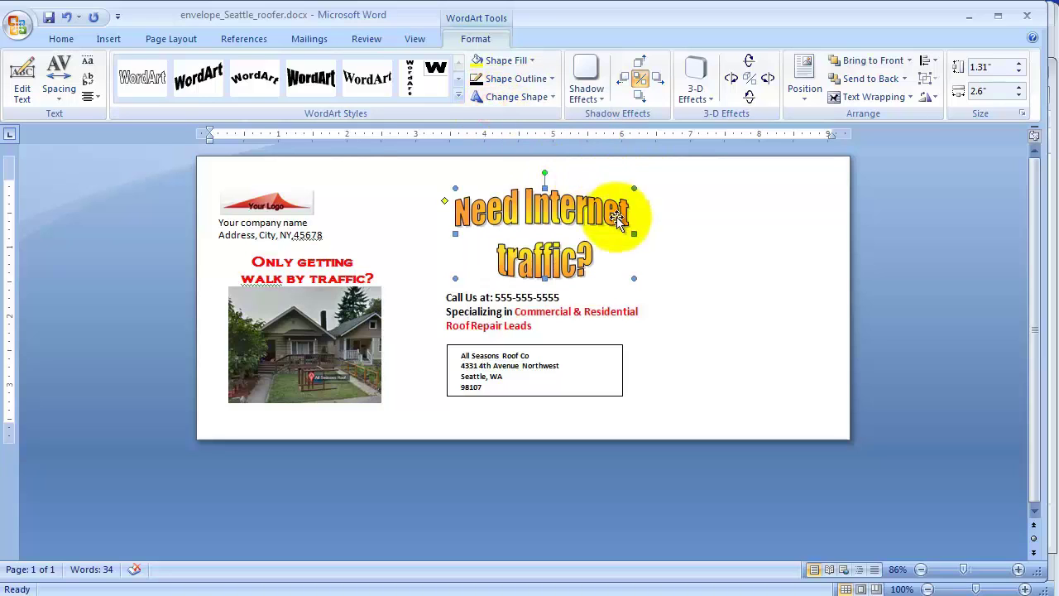
left_click(667, 272)
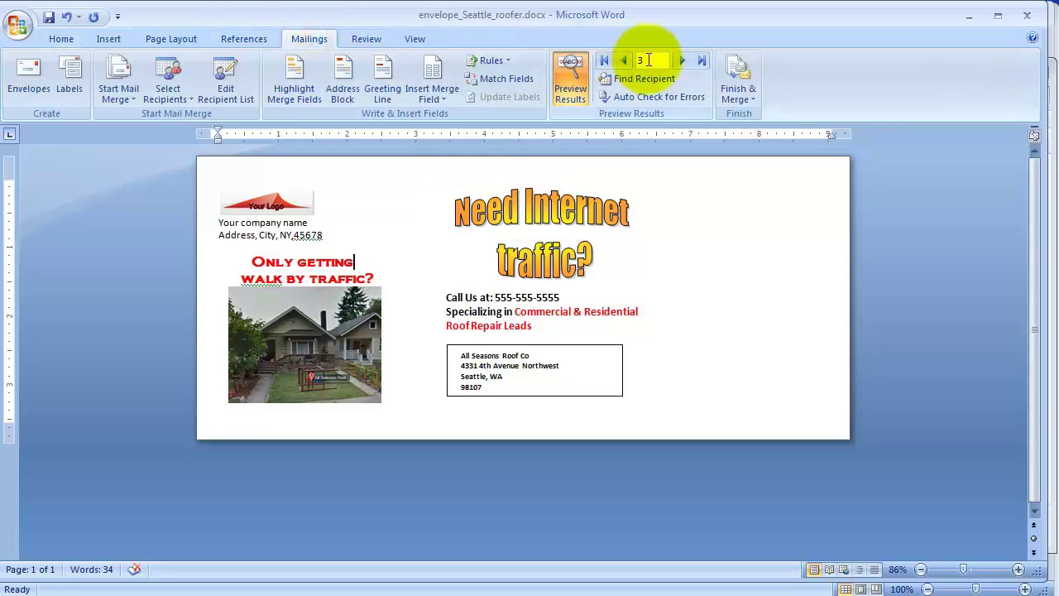
Preview five recipients forward, step back to Choice Roofing, then switch to the Concatenator workbook
left_click(683, 60)
left_click(683, 61)
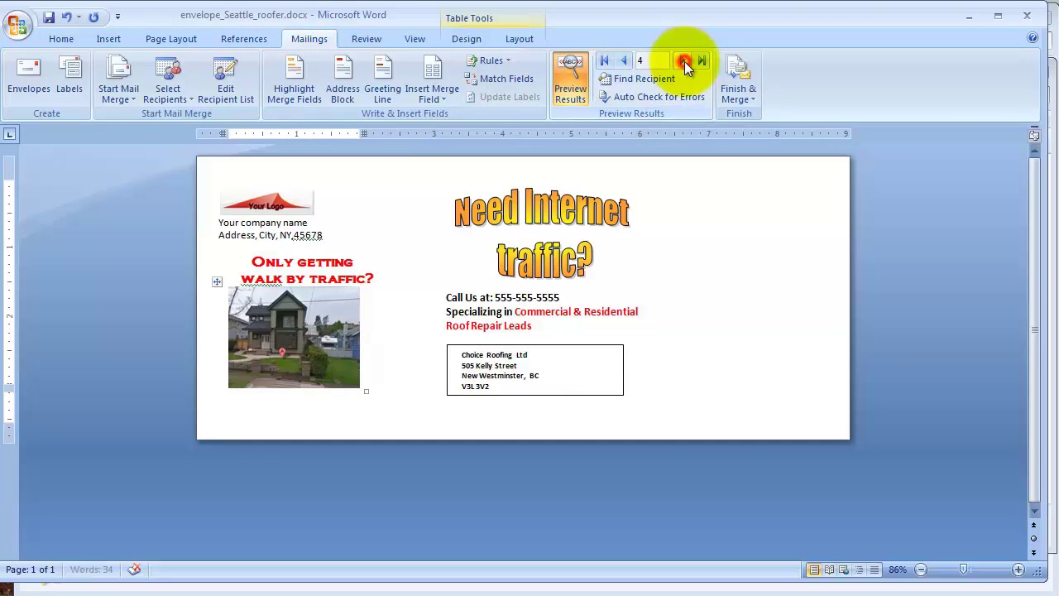
left_click(684, 60)
left_click(685, 62)
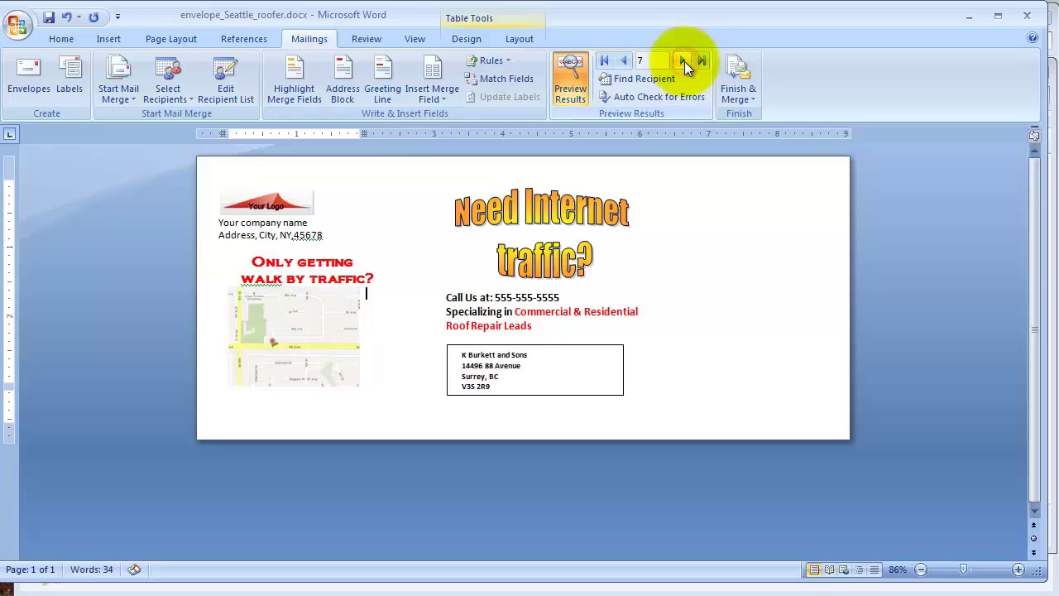
left_click(685, 62)
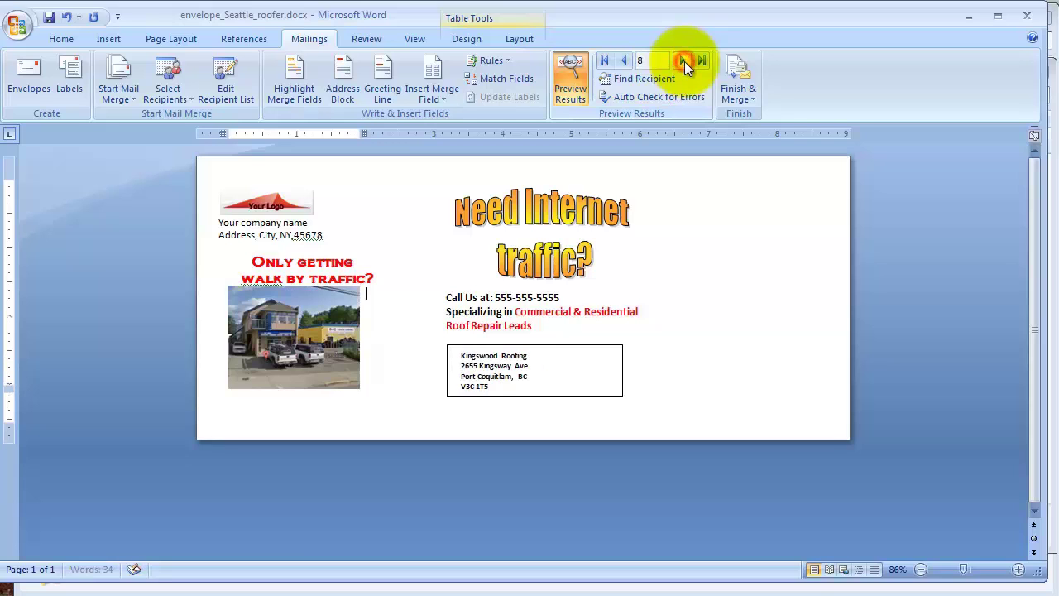
left_click(628, 63)
left_click(627, 63)
left_click(628, 63)
left_click(627, 63)
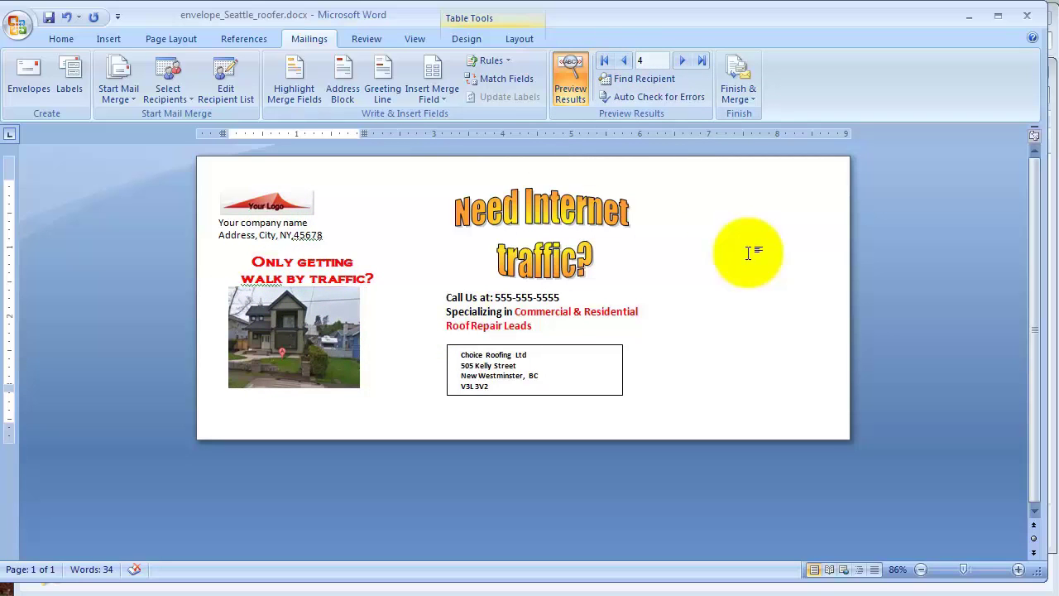
key("alt+Tab")
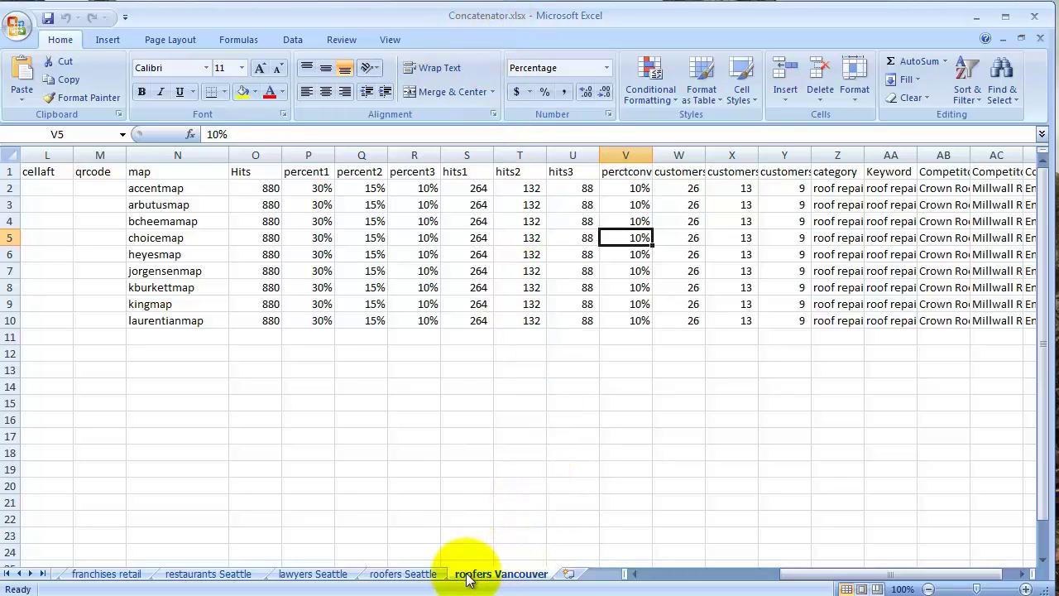
Browse the roofers Seattle, lawyers Seattle, restaurants Seattle and franchises retail sheets, then open franchises restaurant
left_click(409, 574)
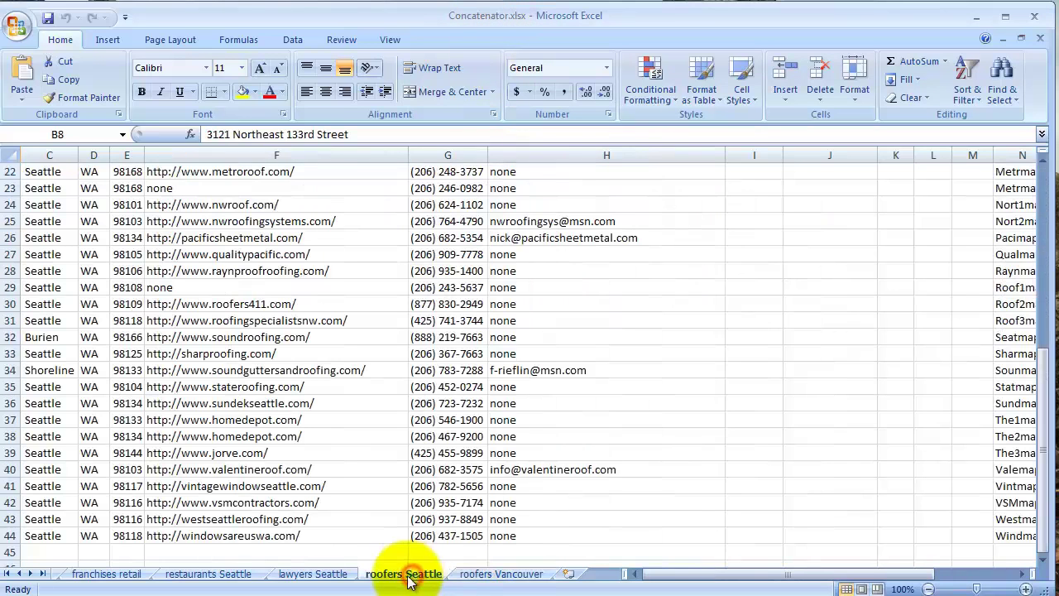
left_click(310, 575)
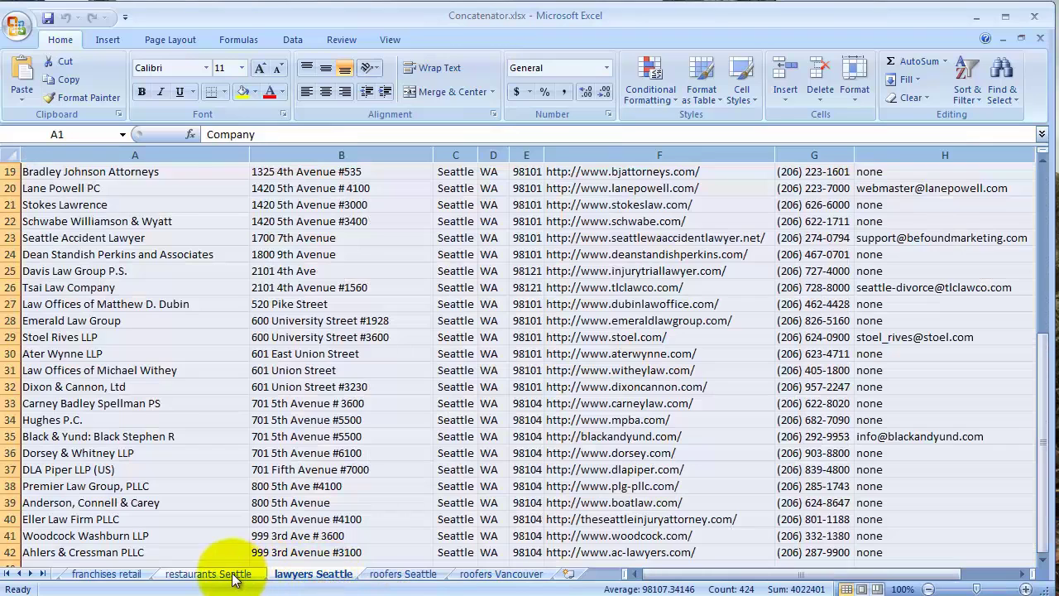
left_click(221, 574)
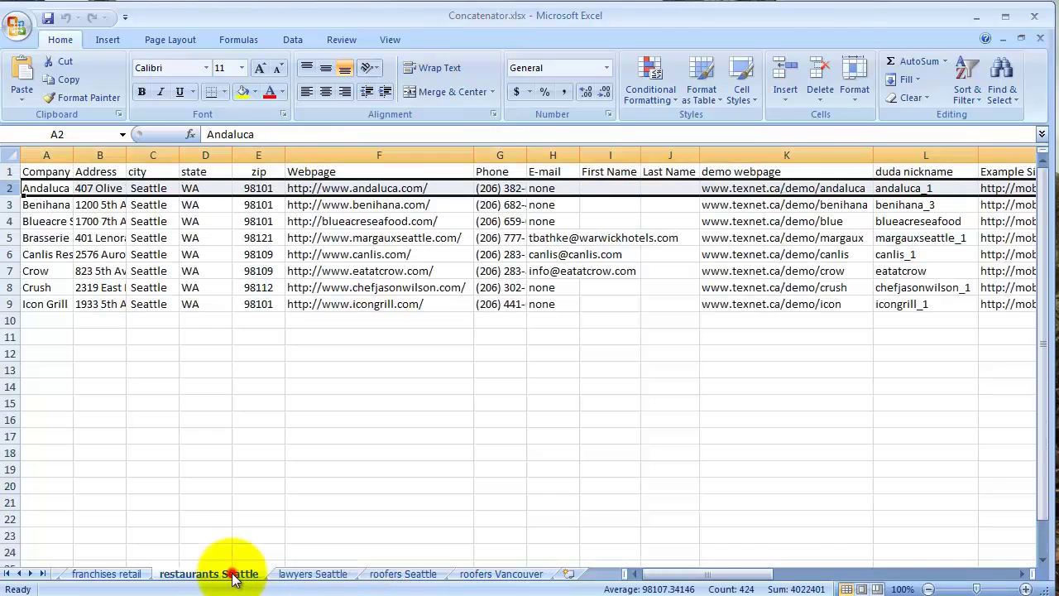
left_click(106, 574)
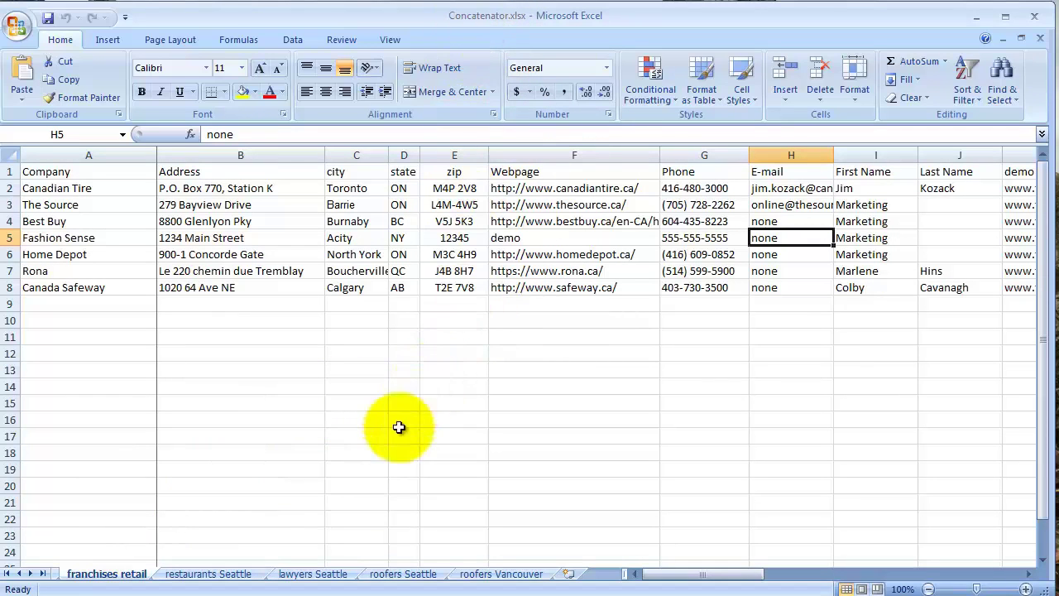
left_click(19, 573)
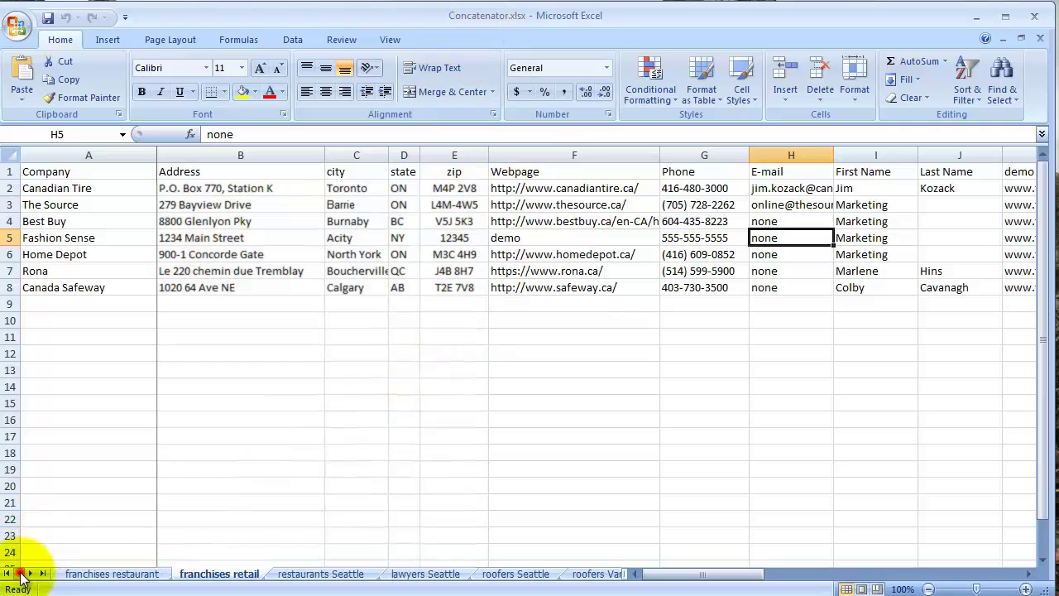
left_click(88, 577)
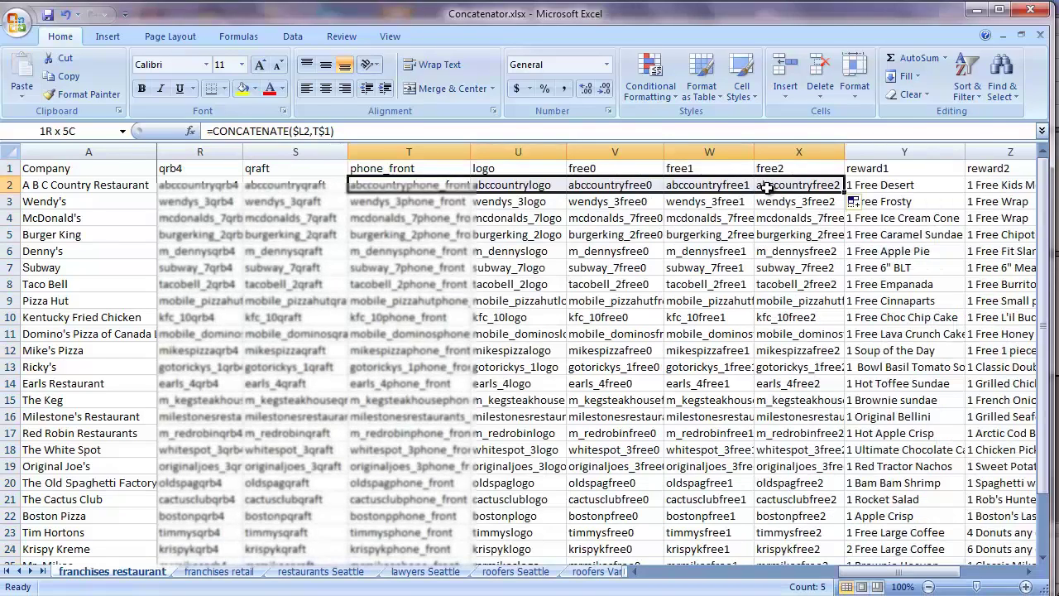
Clear the old concatenated names from cells T2:X28
left_click_drag(364, 184, 795, 533)
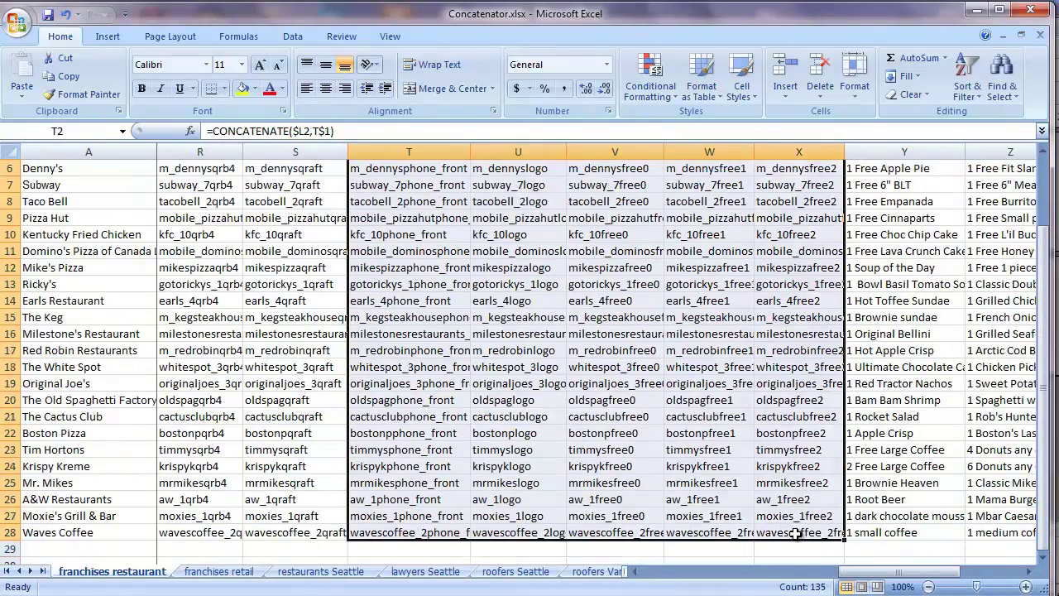
key("Delete")
scroll(795, 534, "up", 2)
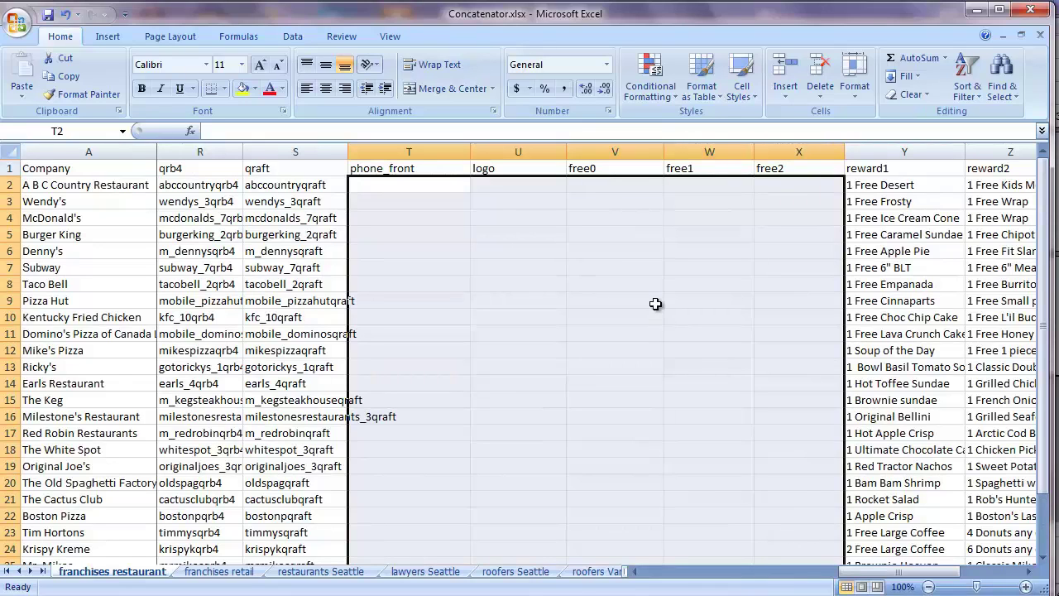
Fill the S2 CONCATENATE formula across to column X and down all restaurant rows
left_click(310, 184)
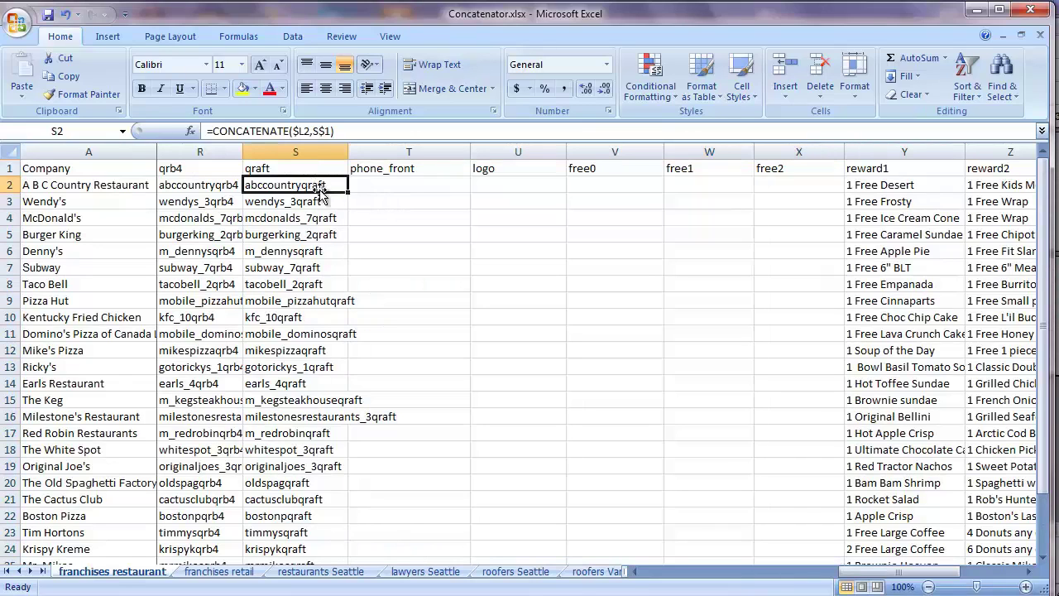
left_click_drag(349, 192, 811, 192)
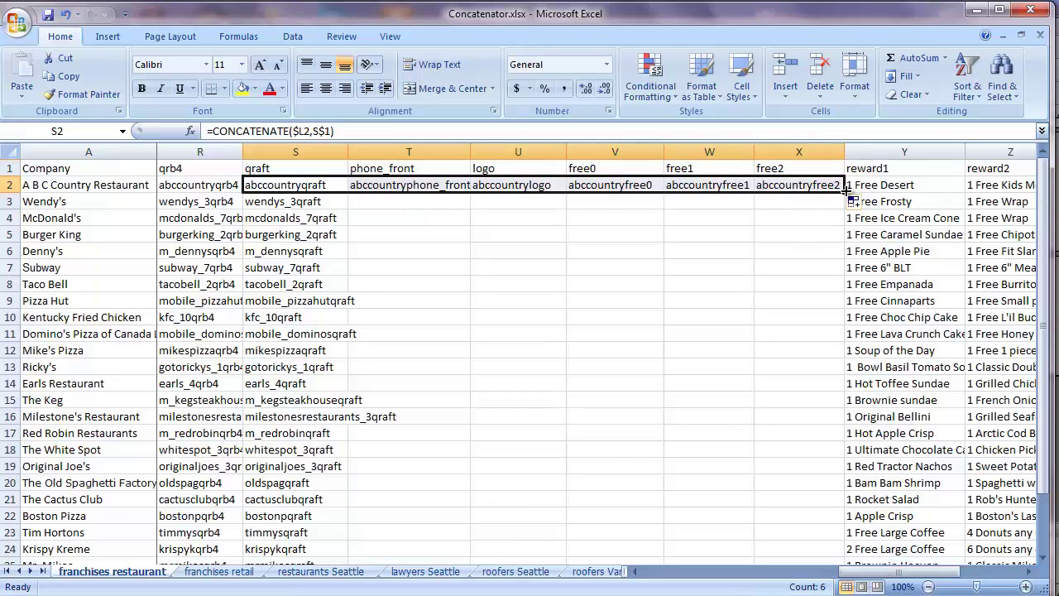
left_click_drag(846, 191, 832, 468)
scroll(792, 395, "up", 3)
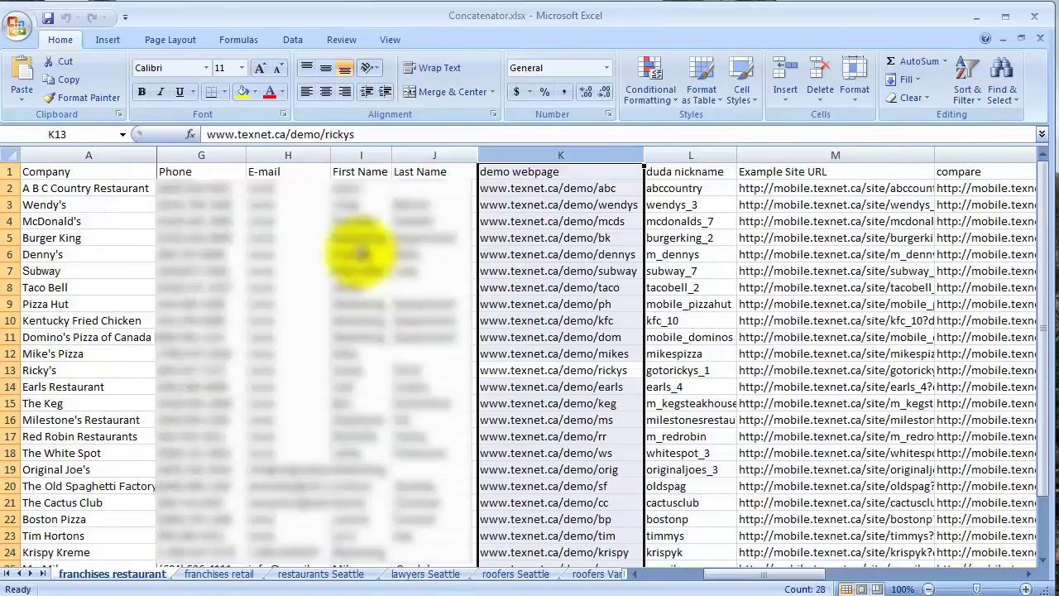
left_click_drag(194, 155, 403, 160)
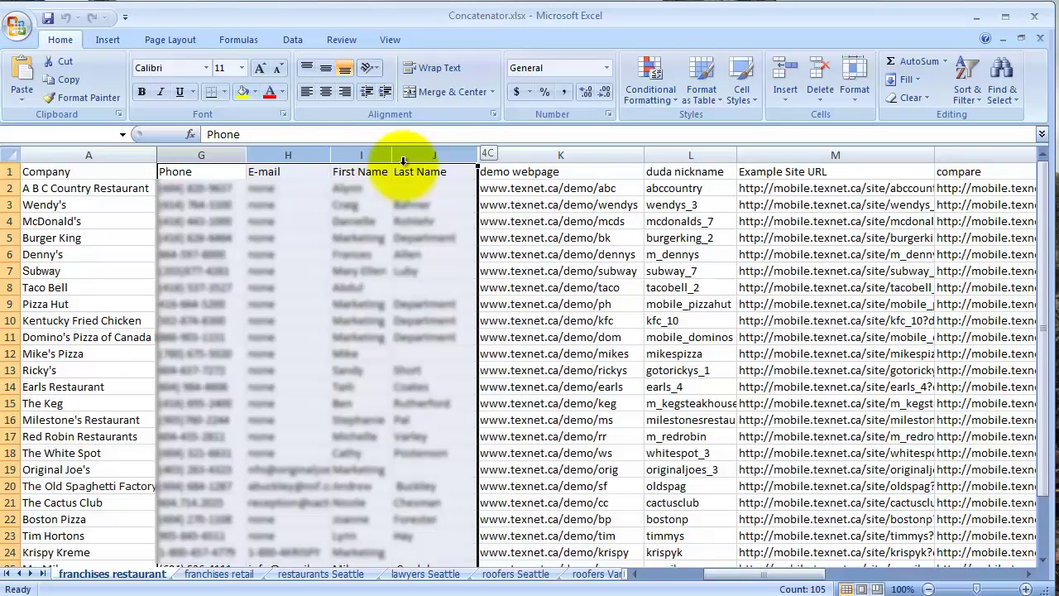
Hide columns G through J and row 2 (A B C Country Restaurant) so Wendy's comes first
right_click(225, 159)
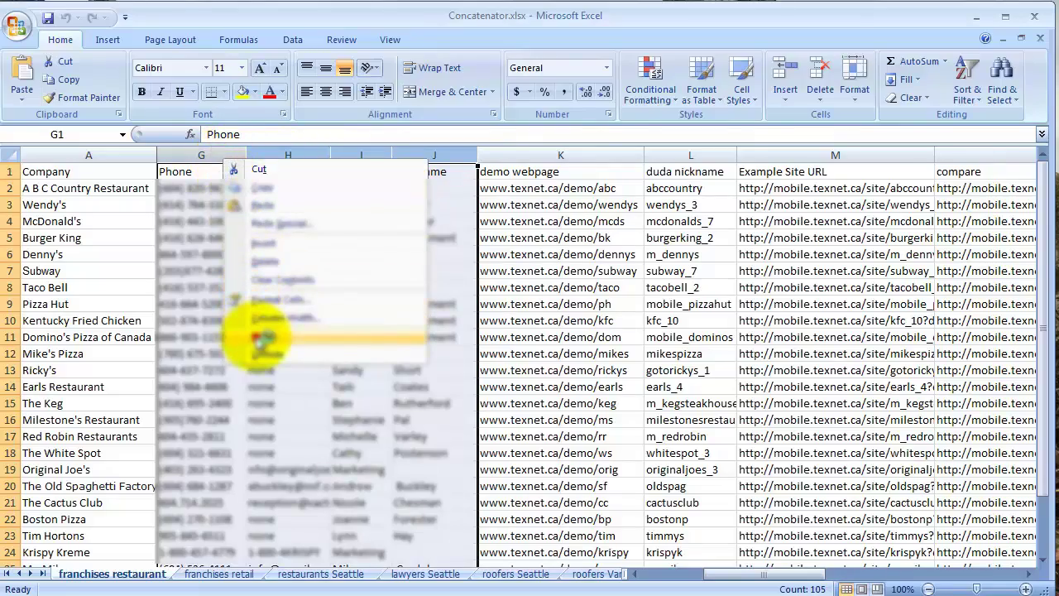
left_click(260, 335)
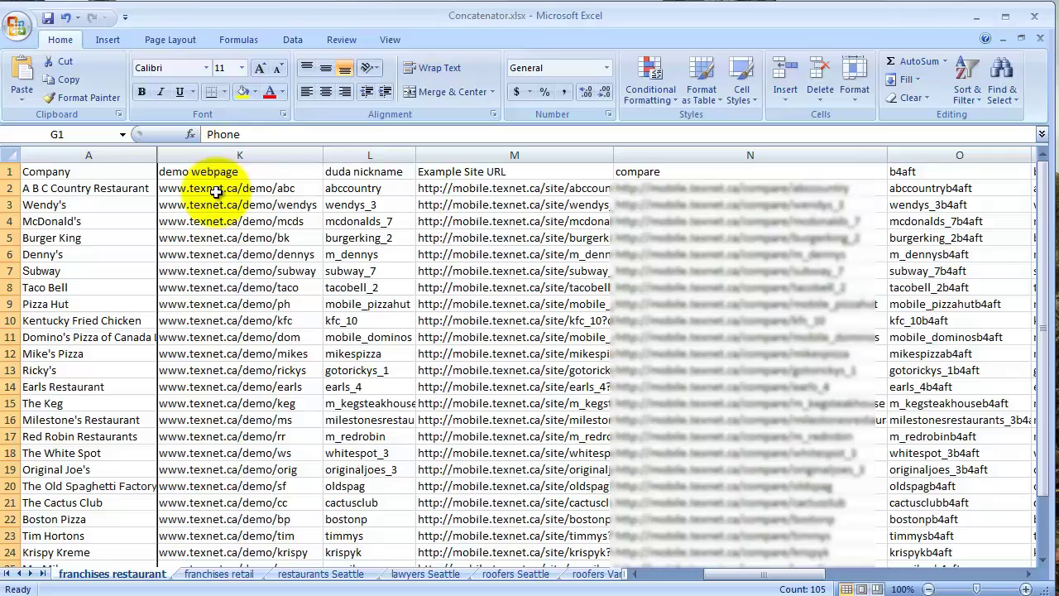
left_click(8, 189)
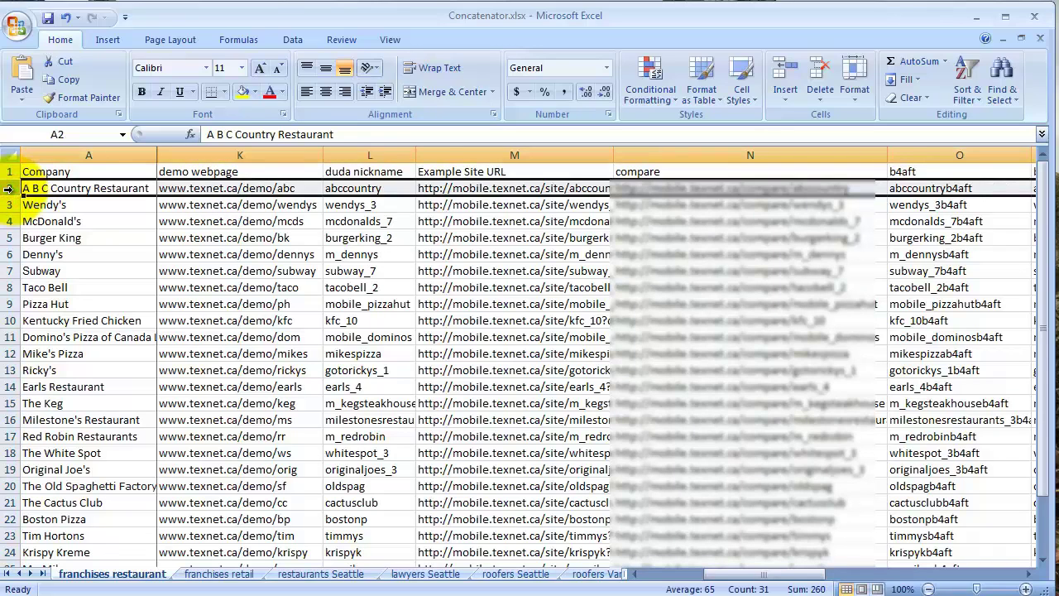
right_click(9, 189)
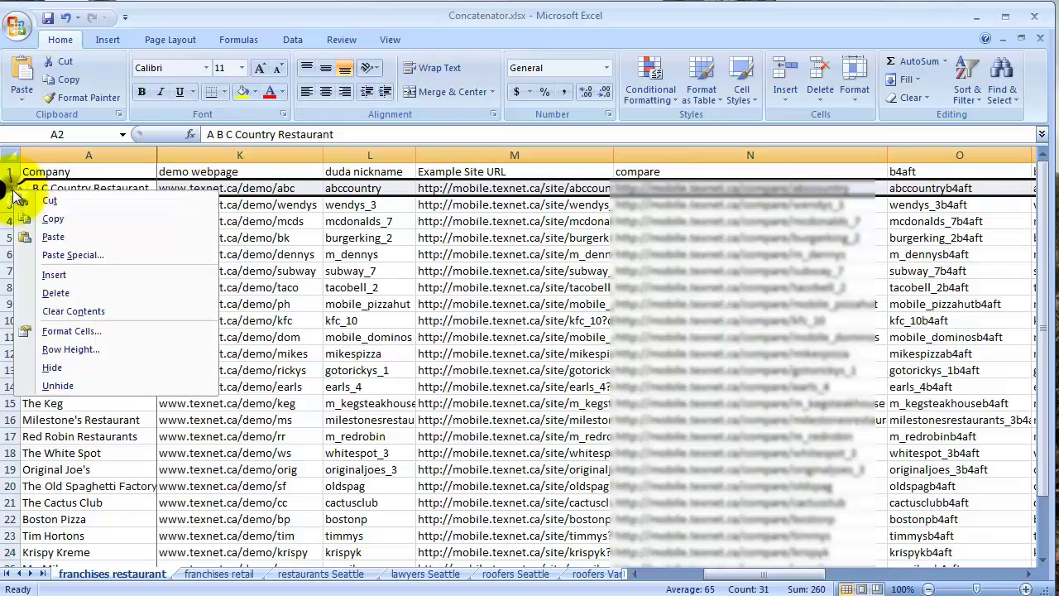
left_click(52, 369)
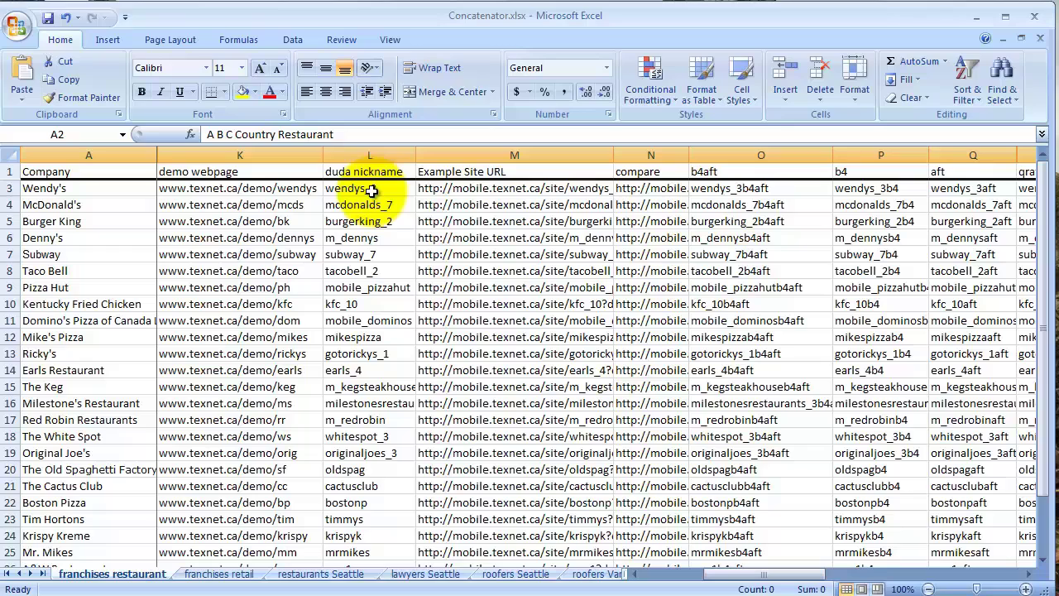
Check the duda nicknames for Wendy's, McDonald's, Burger King, Denny's, Subway and Taco Bell
left_click(372, 191)
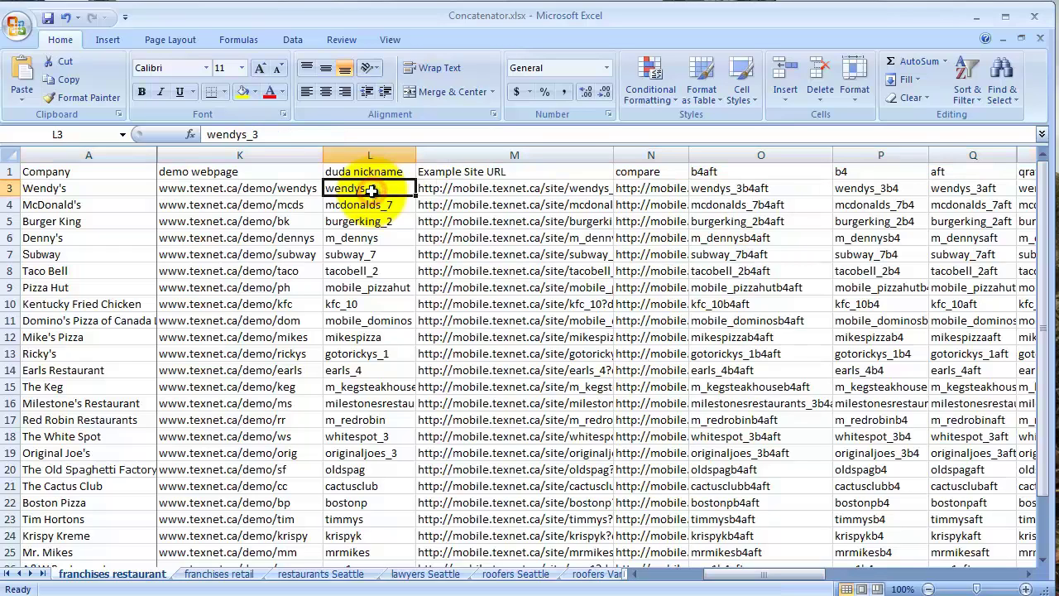
left_click(357, 204)
left_click(360, 221)
left_click(352, 238)
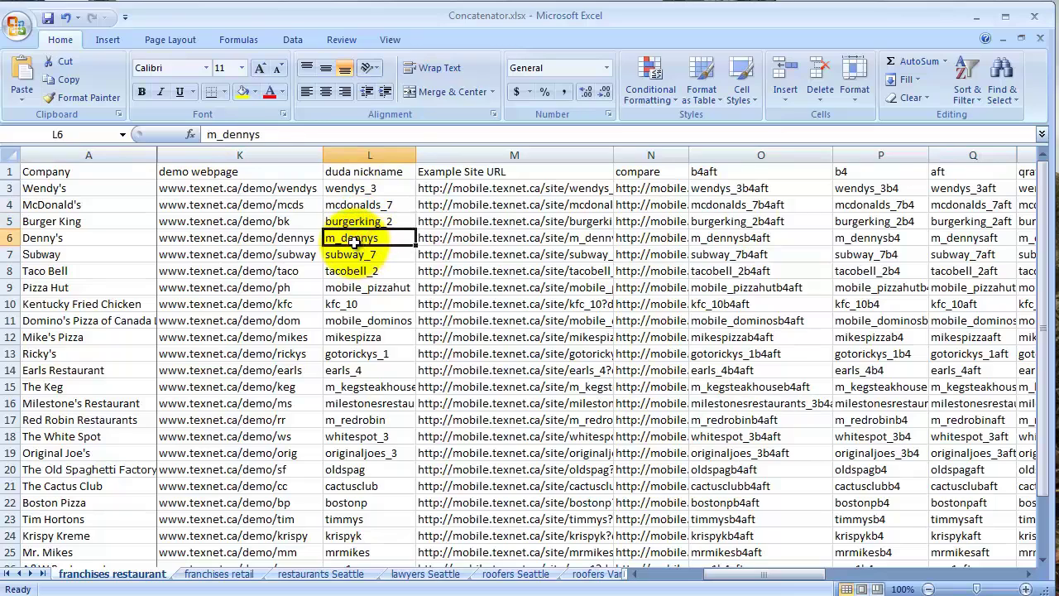
left_click(353, 256)
left_click(354, 270)
left_click(353, 191)
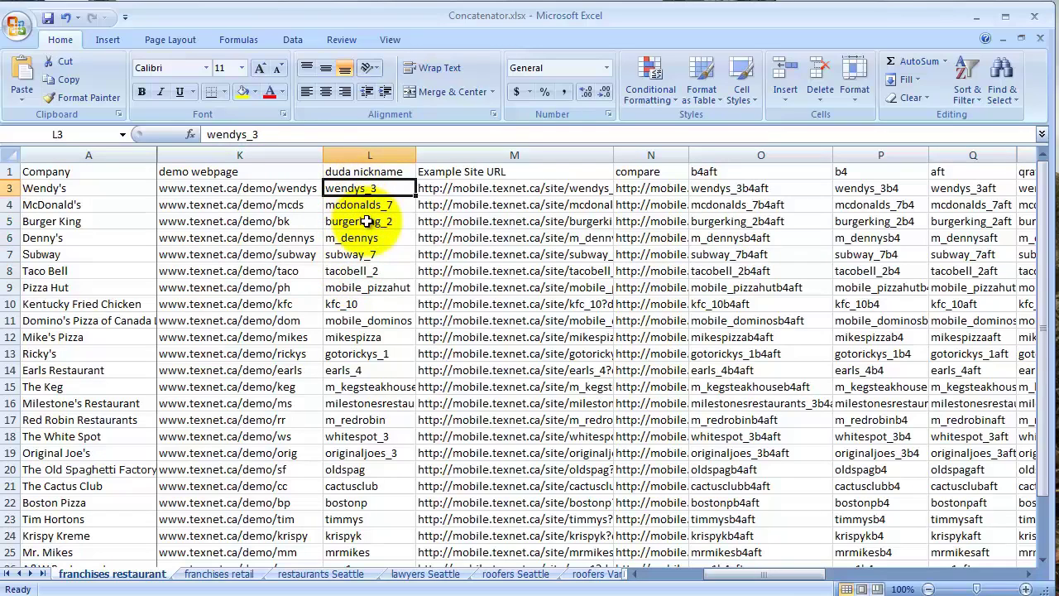
Copy Wendy's example site URL from its CONCATENATE formula in M3 and switch to Chrome
left_click(464, 189)
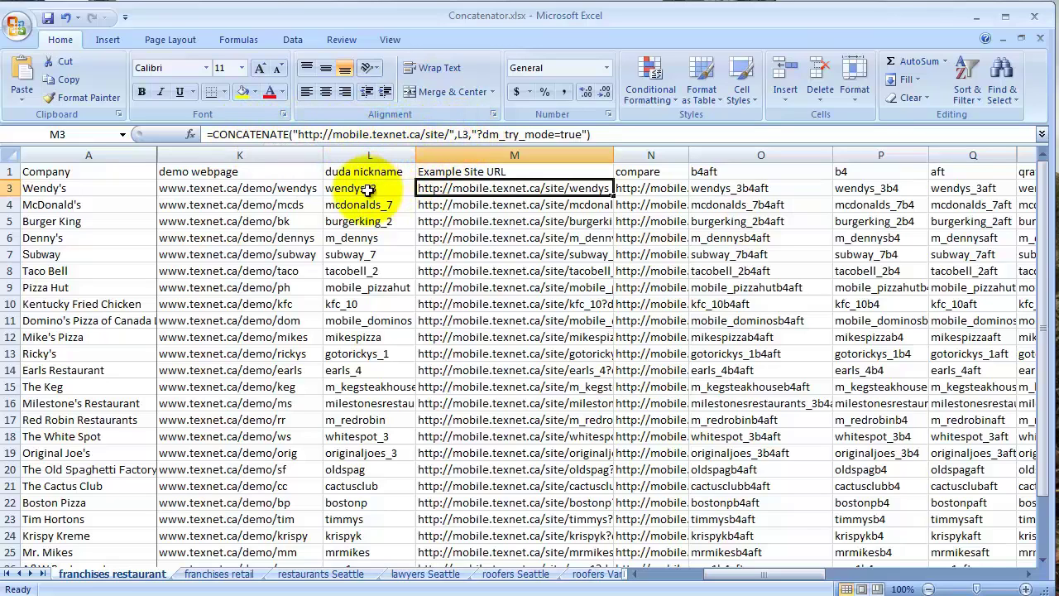
left_click(367, 189)
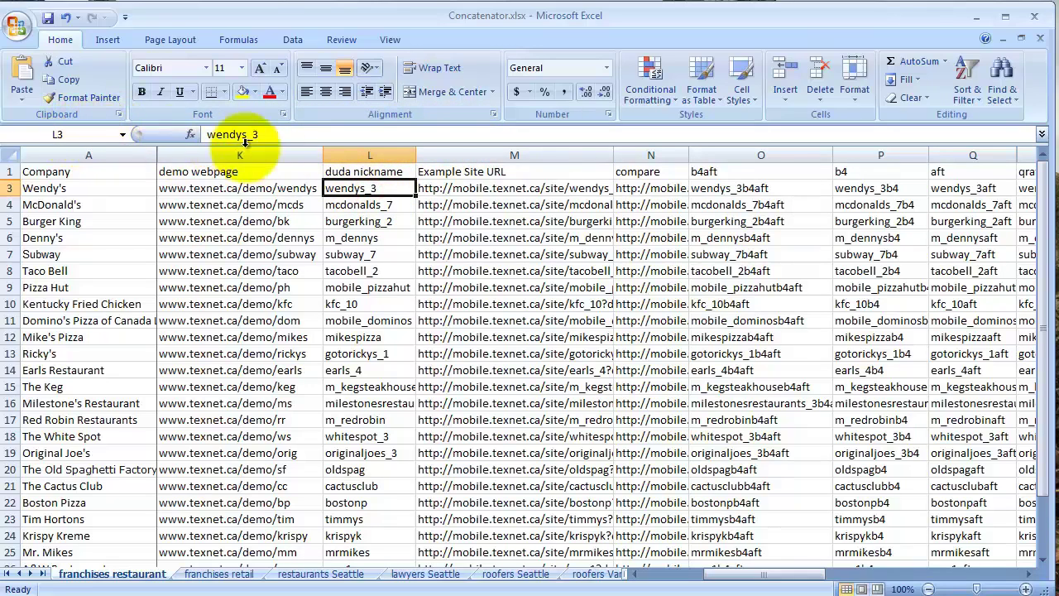
left_click(485, 188)
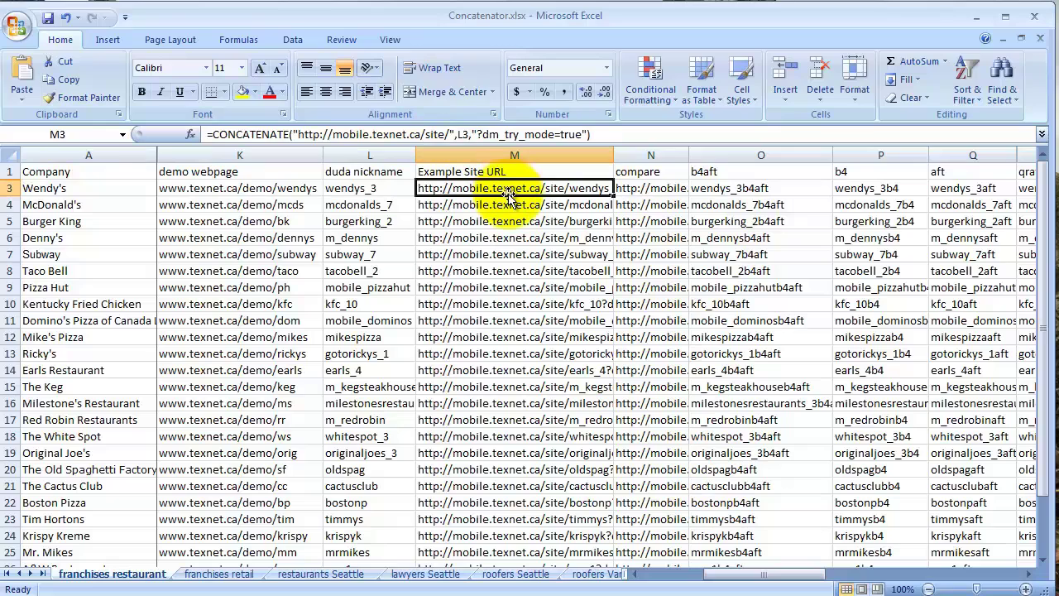
key("ctrl+c")
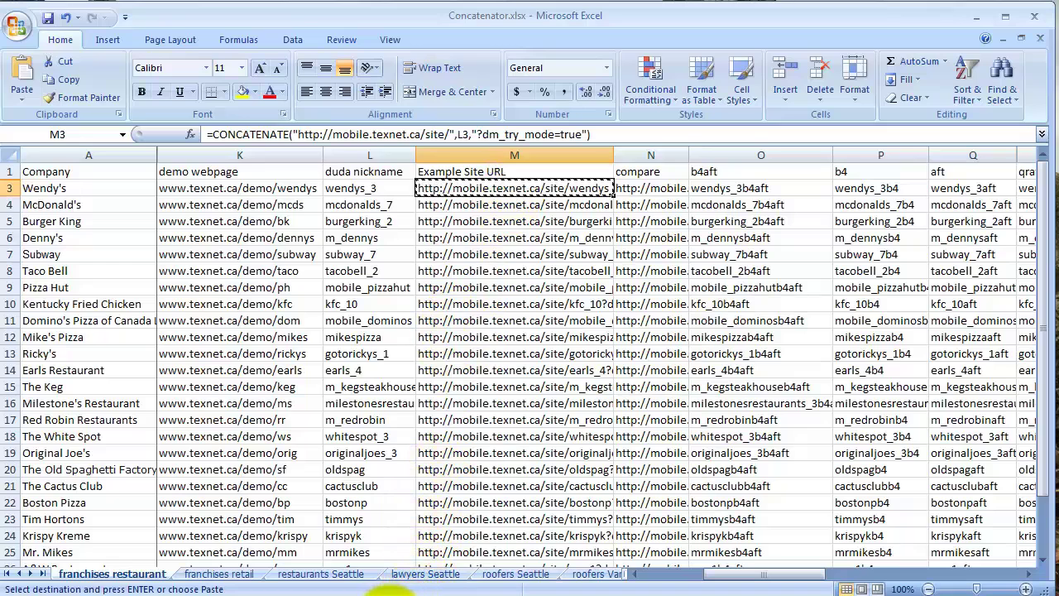
key("alt+Tab")
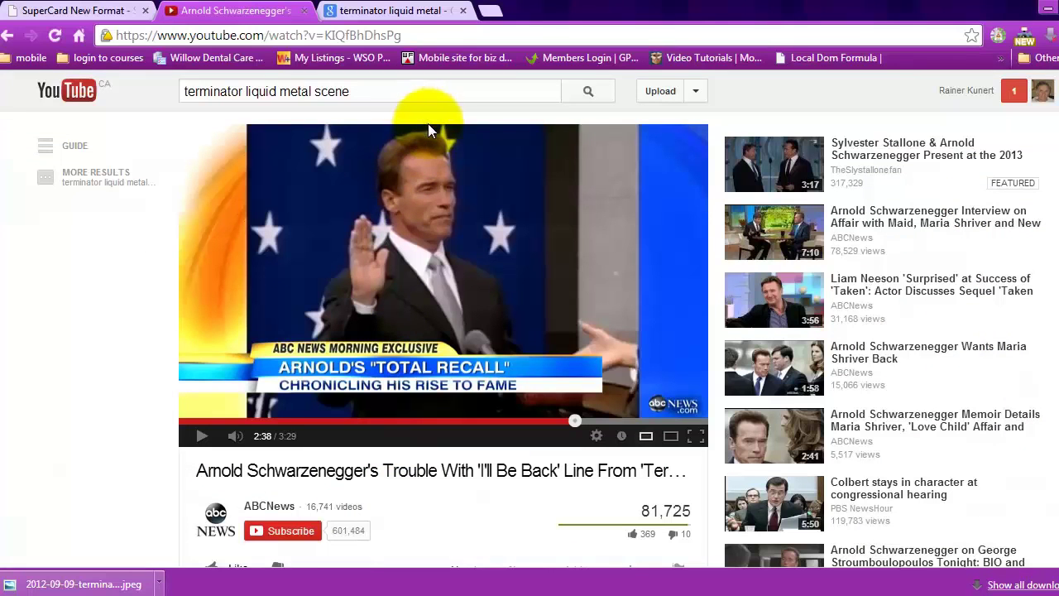
Load Wendy's copied site URL in a new browser tab to see the mobile preview
left_click(492, 12)
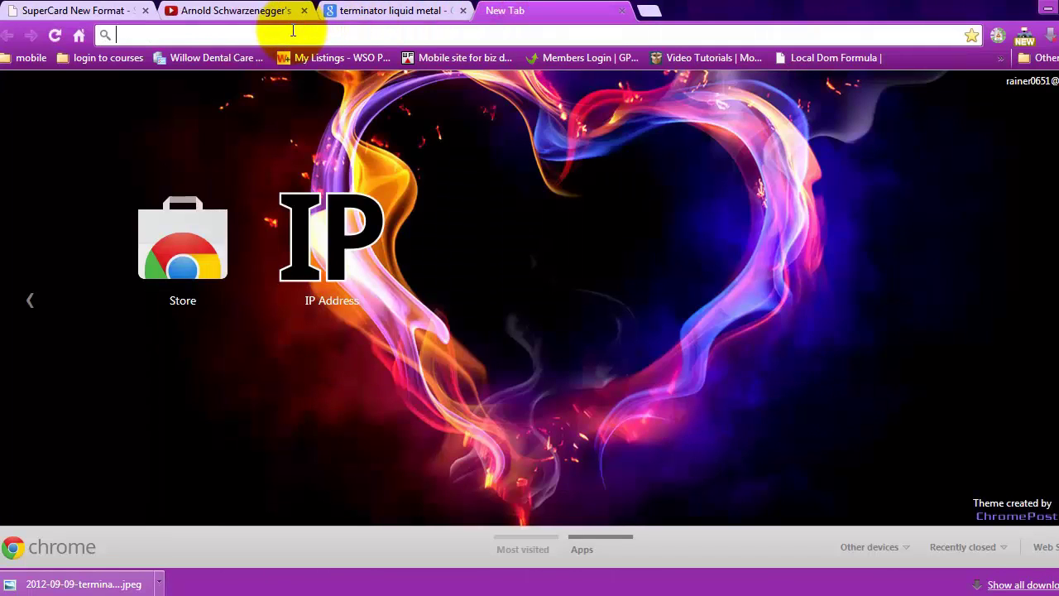
key("ctrl+v")
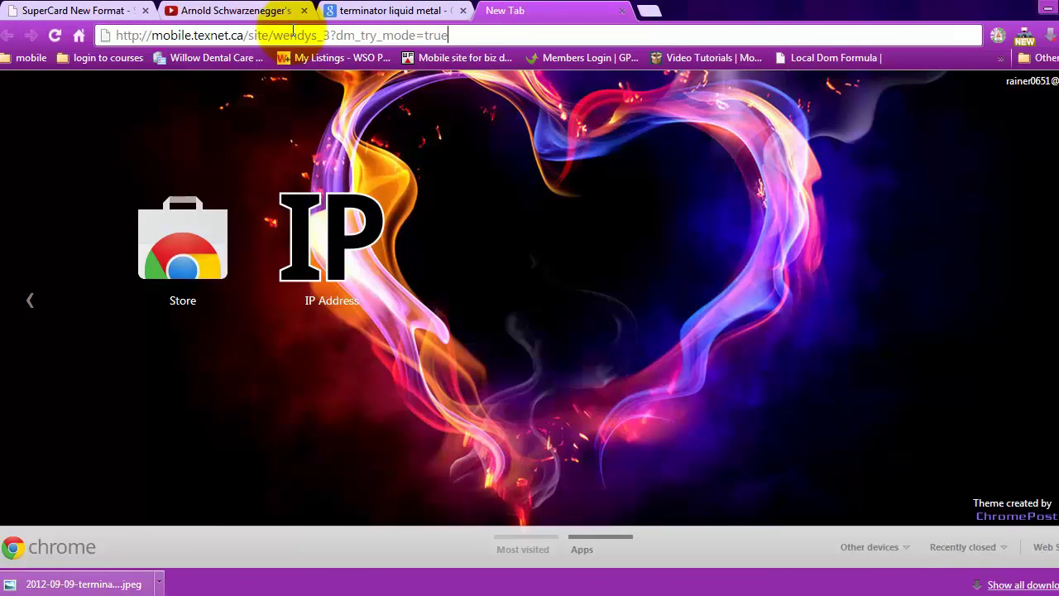
key("Return")
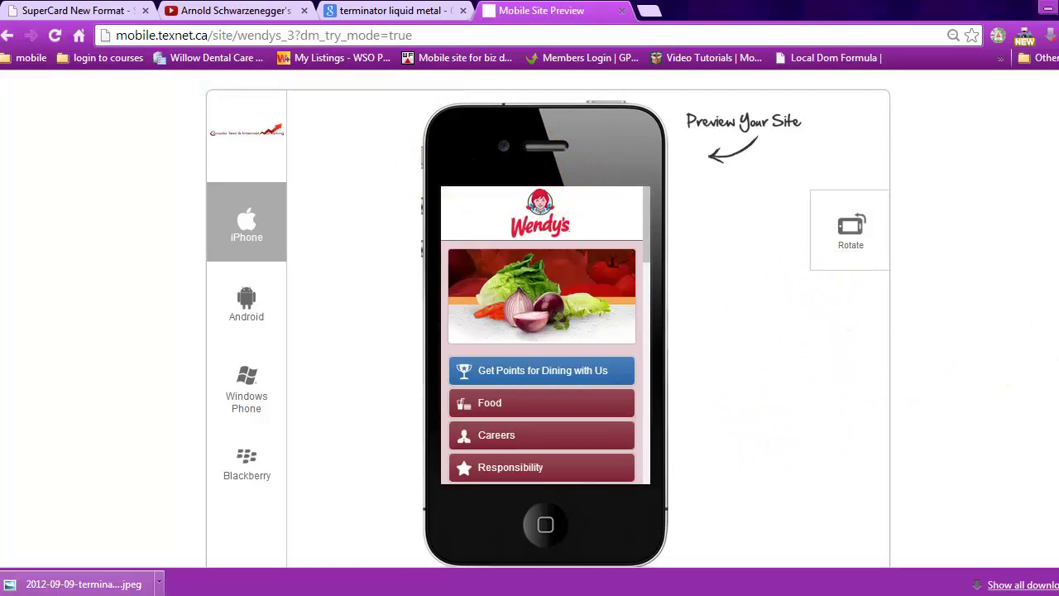
scroll(548, 322, "down", 1)
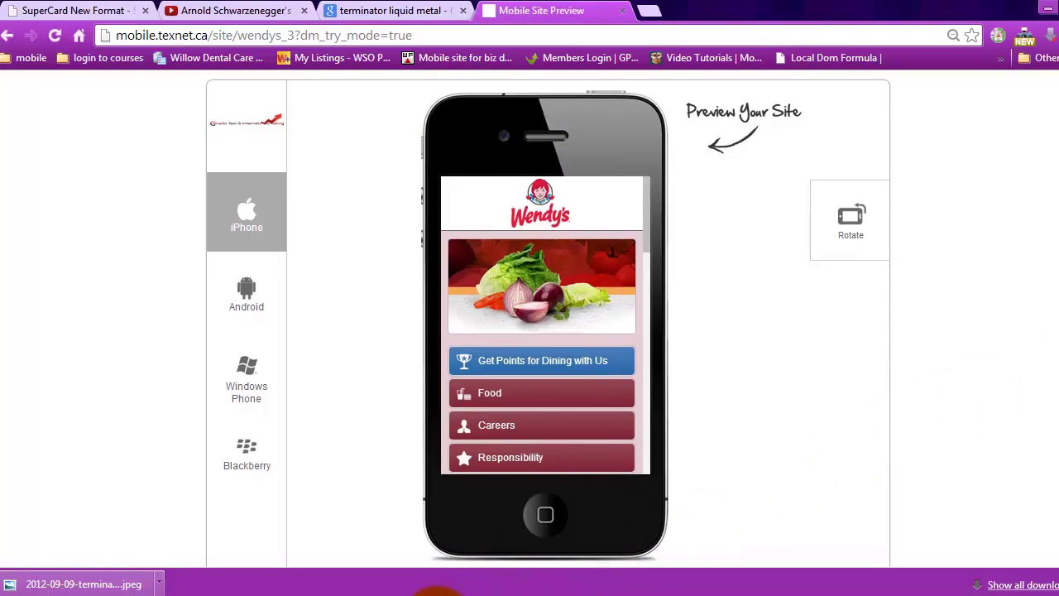
Snip the phone preview of Wendy's site, discard it, and select Wendy's compare URL in Excel
key("ctrl+alt+s")
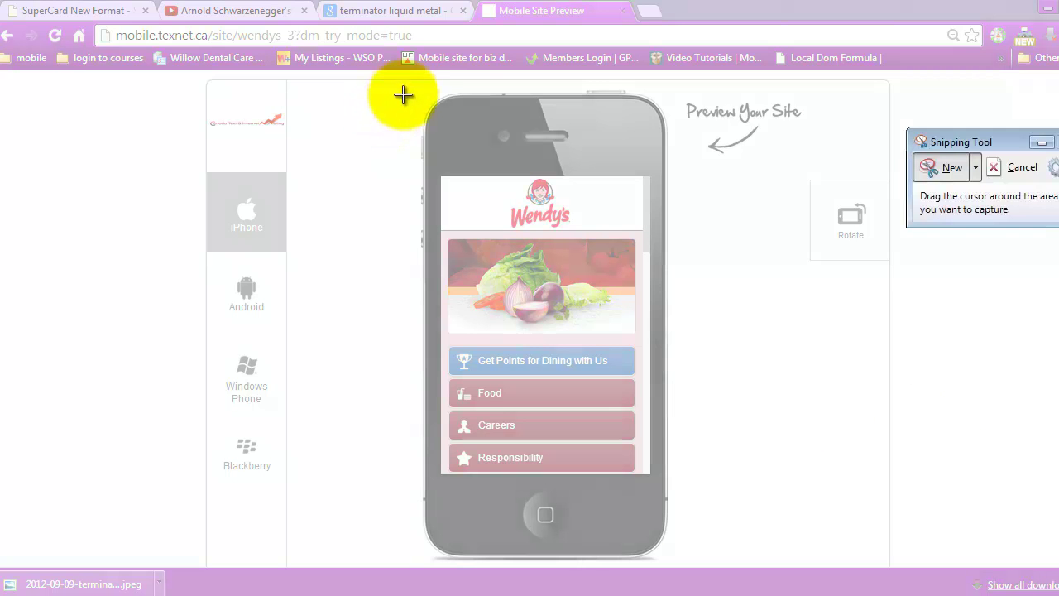
left_click_drag(414, 86, 675, 559)
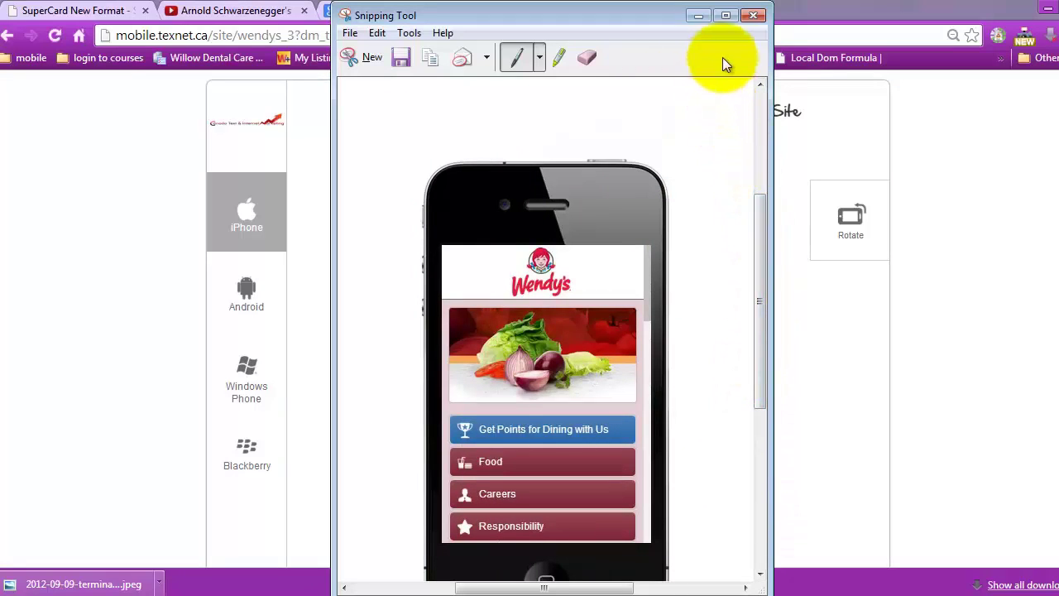
left_click(753, 16)
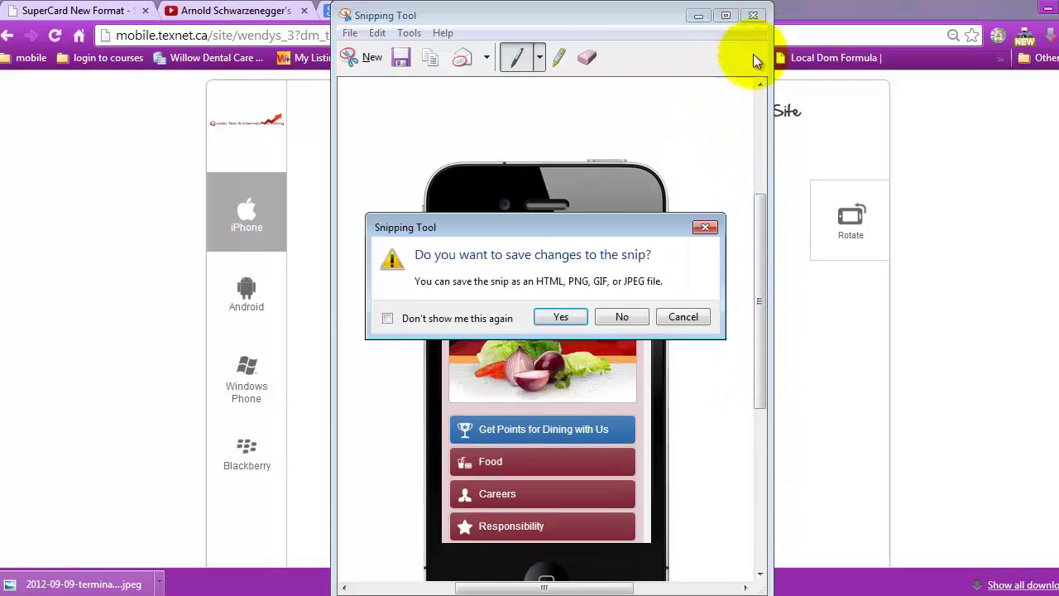
left_click(620, 318)
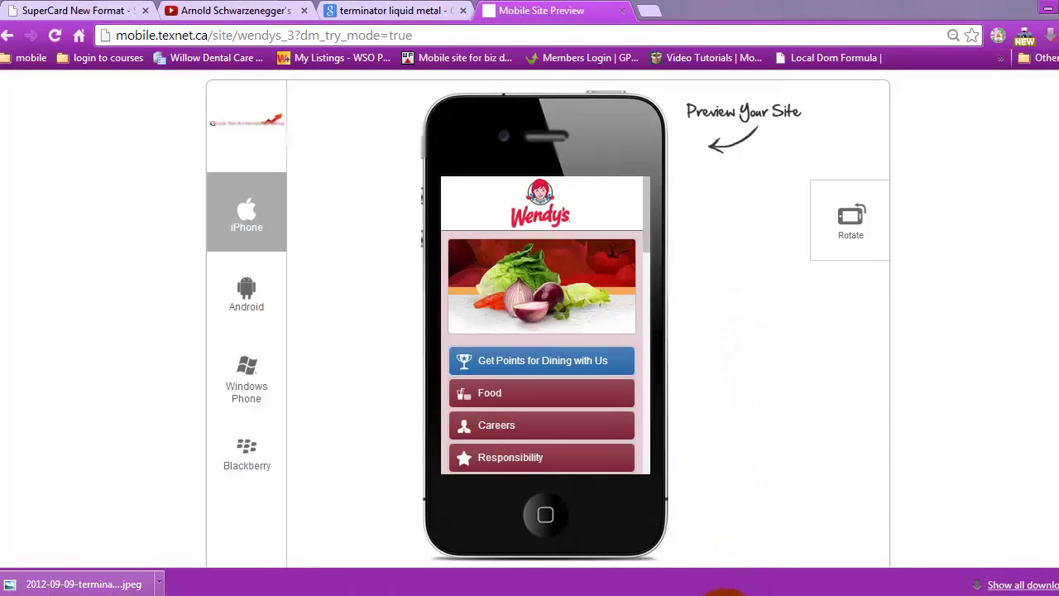
key("alt+Tab")
left_click(641, 188)
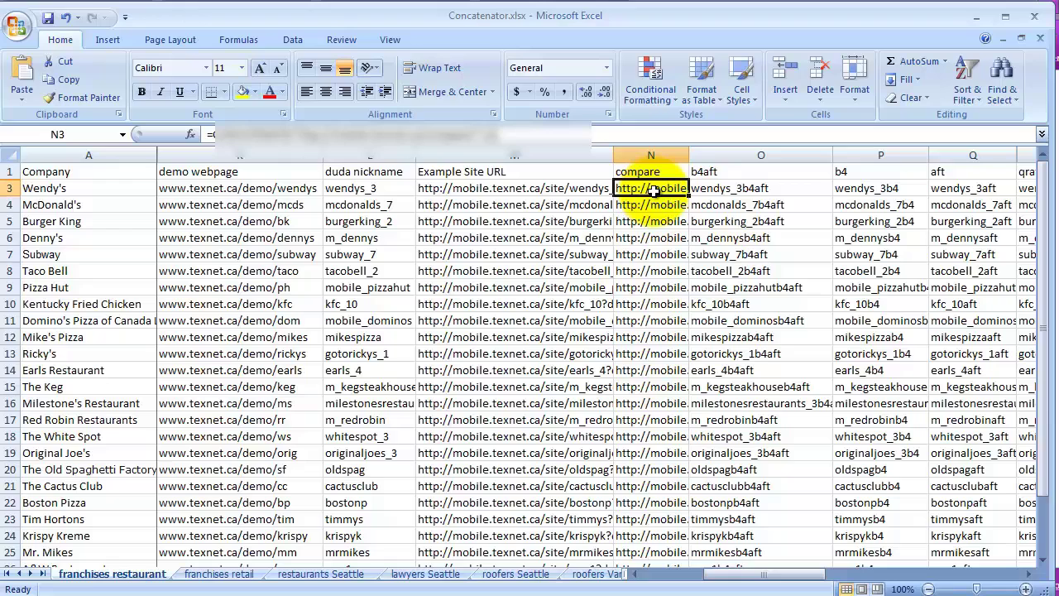
Copy Wendy's compare URL from cell N3 and bring Chrome back to the front
key("ctrl+c")
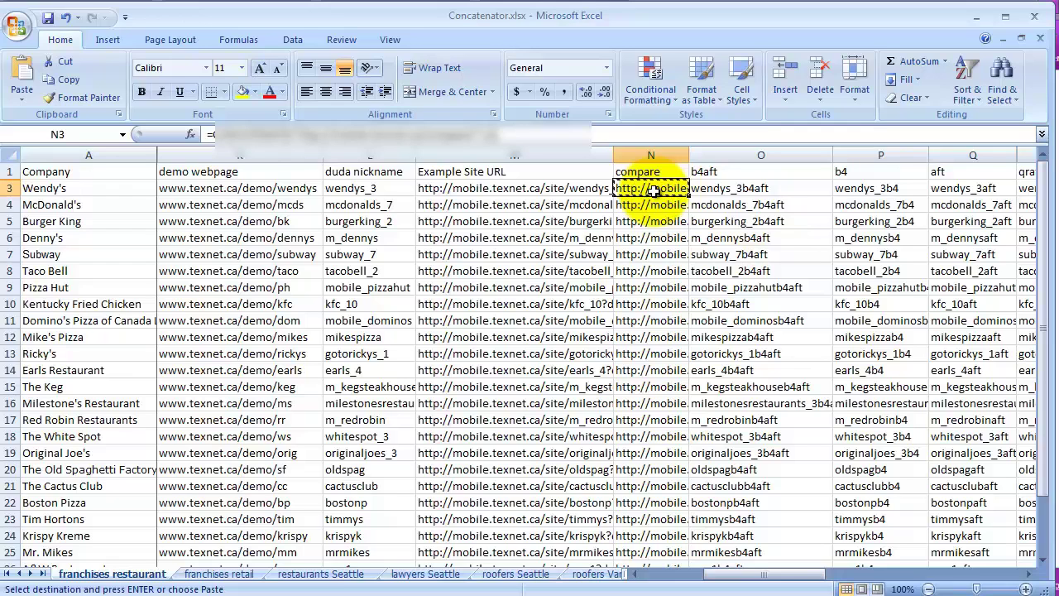
left_click(389, 592)
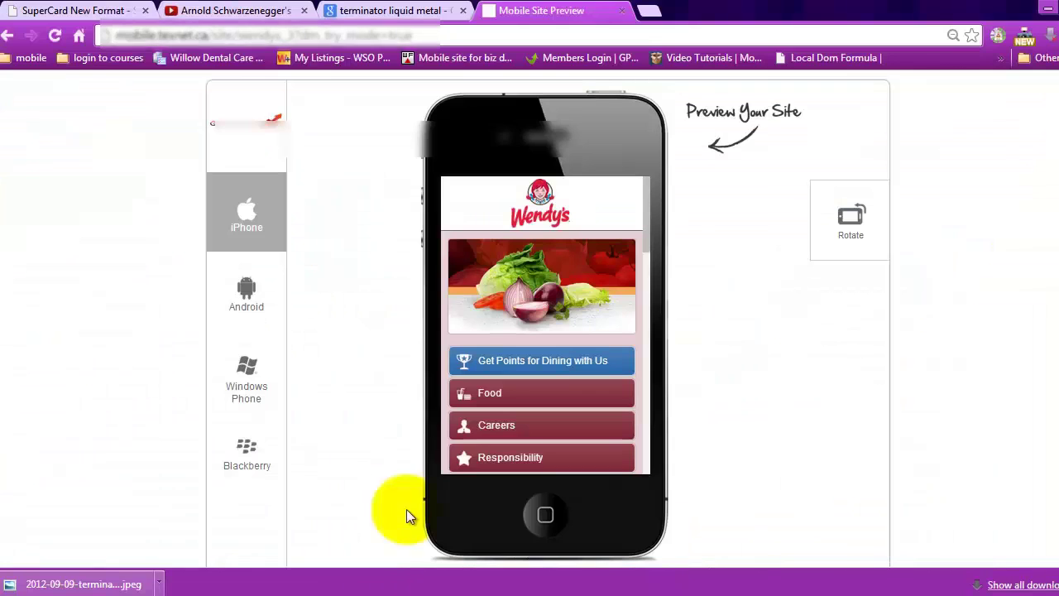
Replace the address with Wendy's compare URL and scroll the BEFORE/AFTER comparison page
left_click(418, 34)
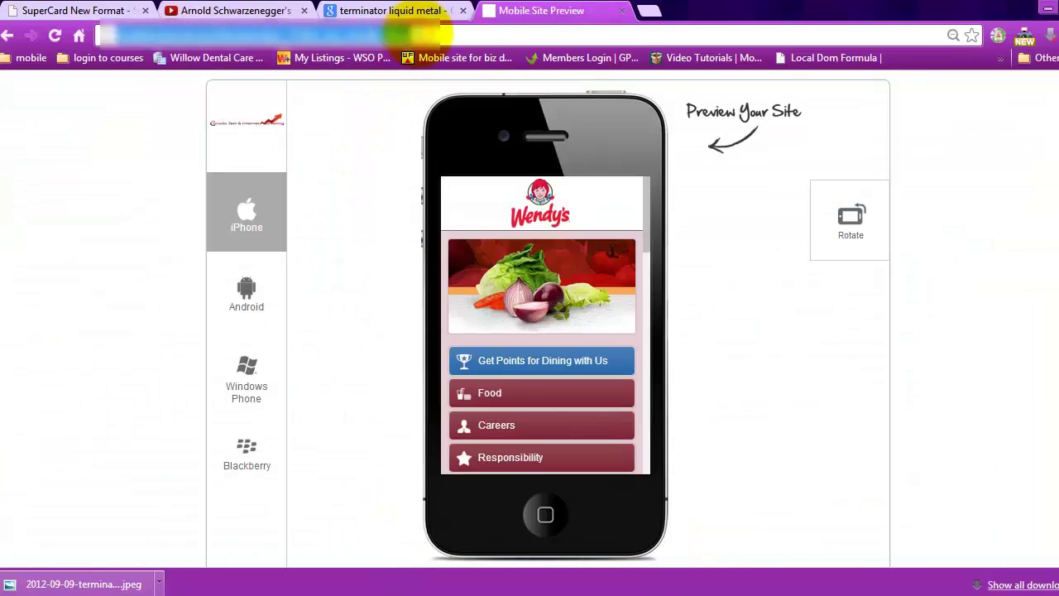
key("ctrl+v")
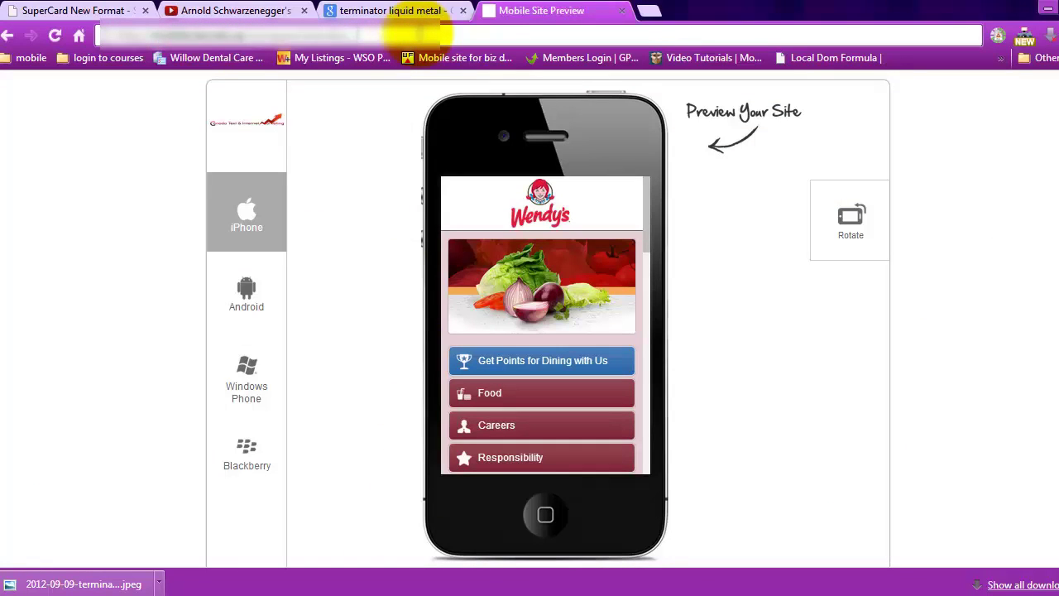
key("Return")
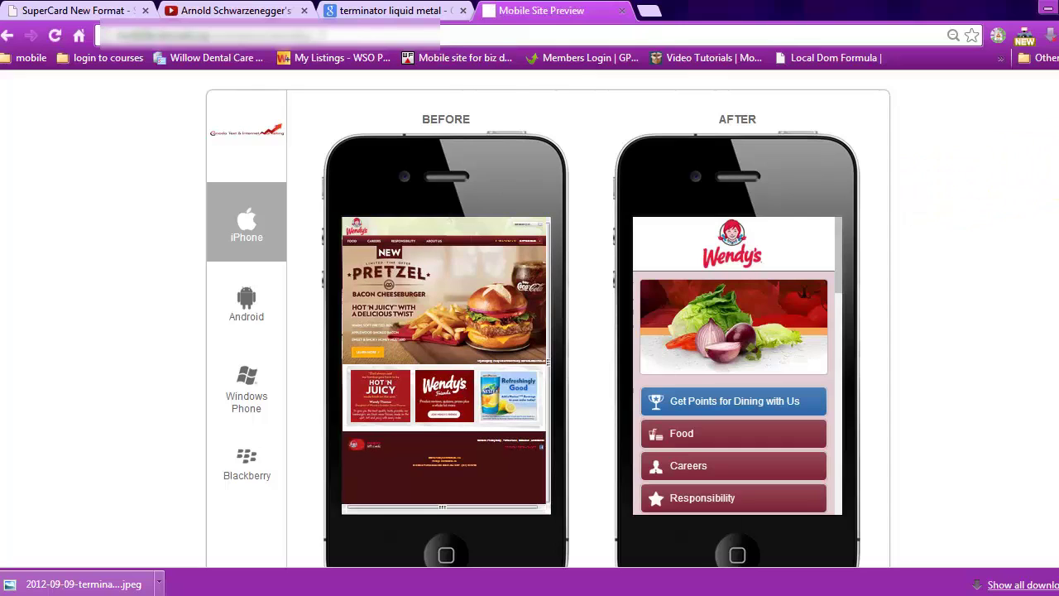
scroll(549, 323, "down", 1)
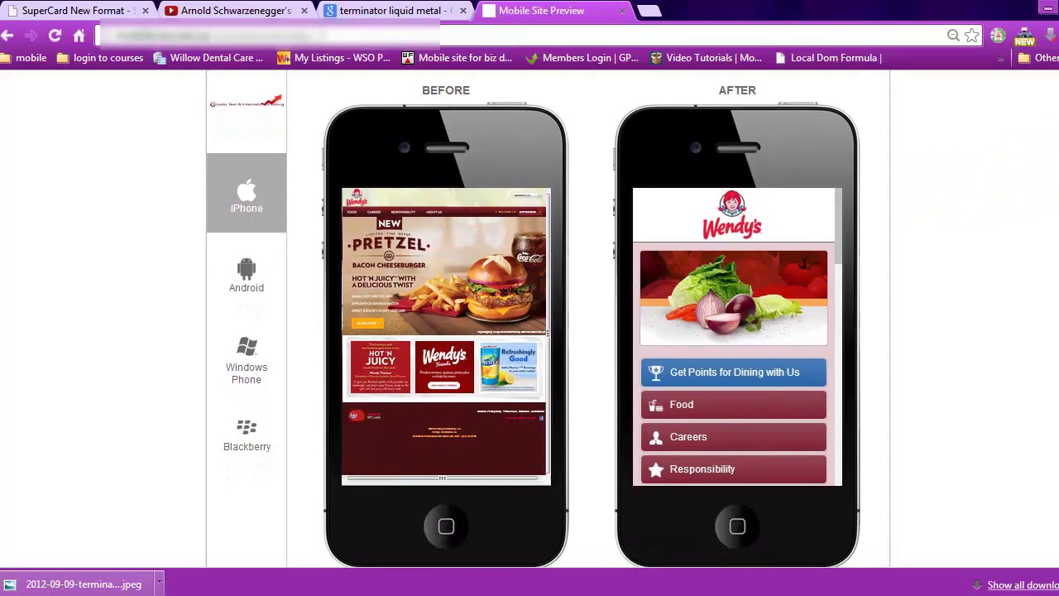
scroll(549, 323, "down", 1)
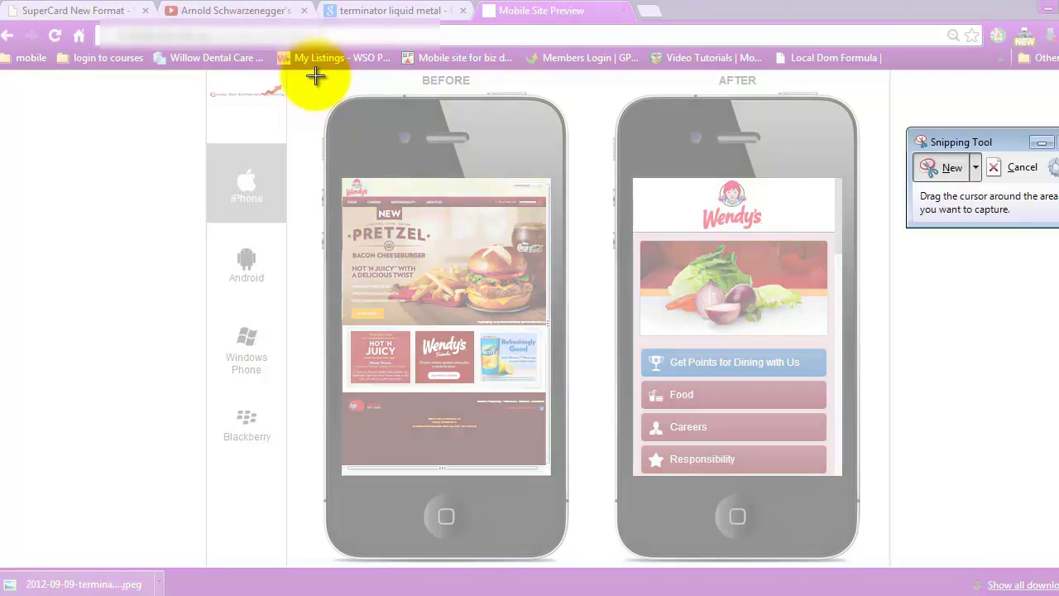
Snip both before-and-after phone mockups, then close Snipping Tool to return to the Concatenator workbook
left_click_drag(316, 74, 865, 574)
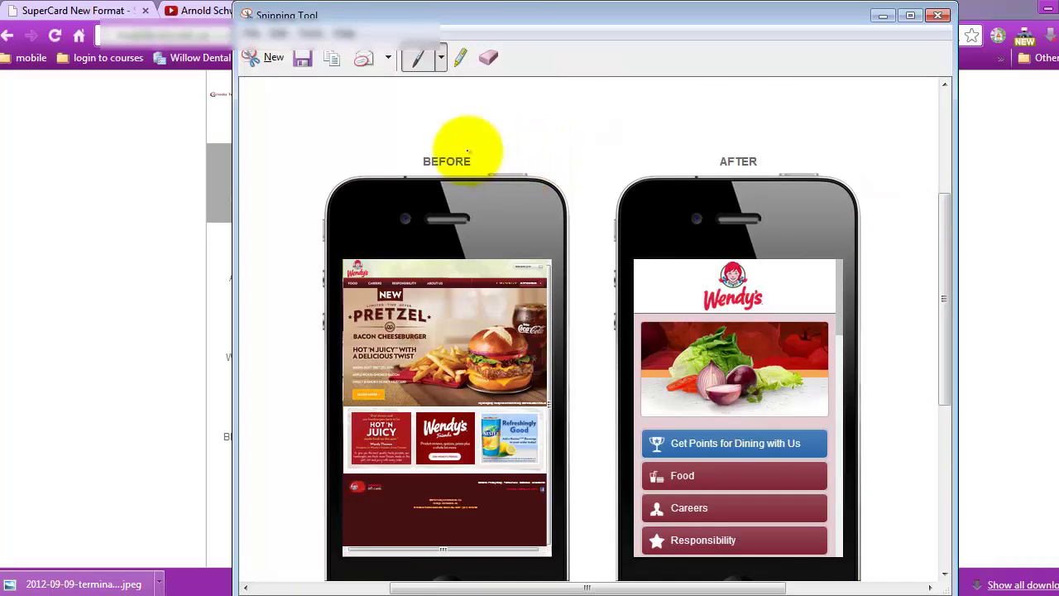
left_click(942, 16)
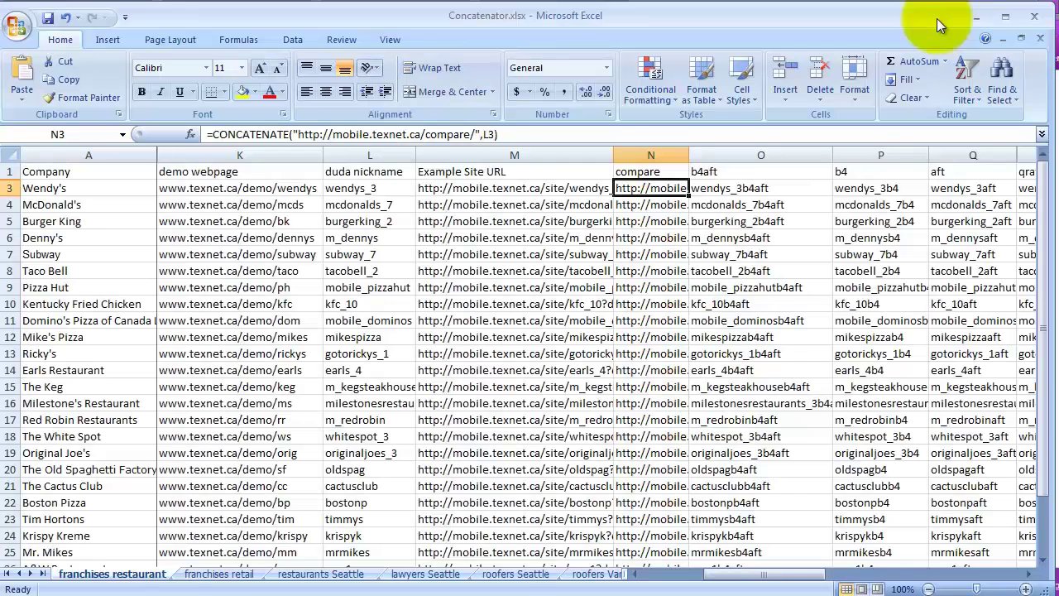
left_click(743, 189)
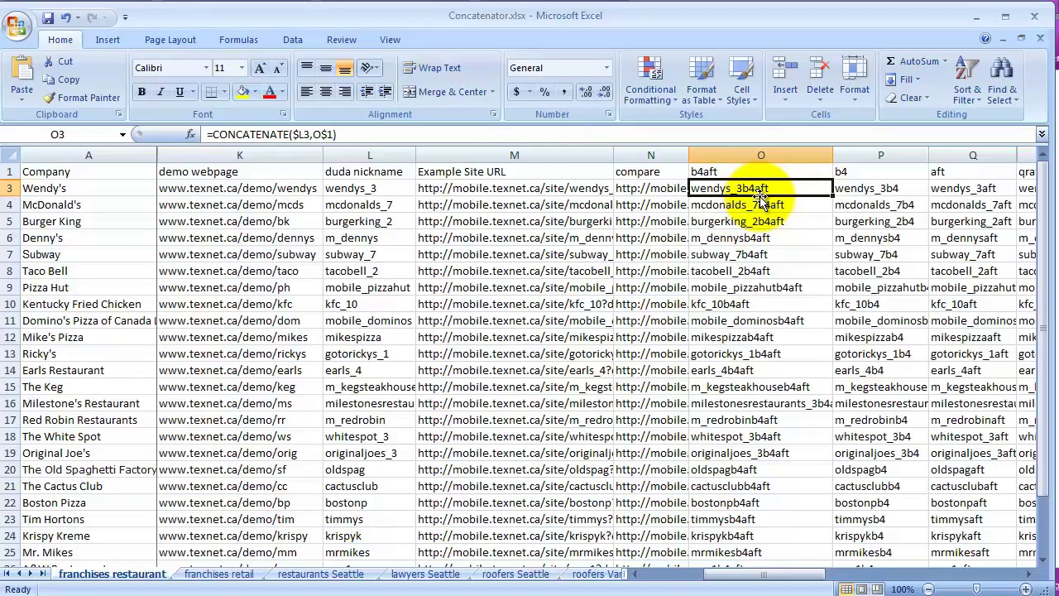
left_click(712, 173)
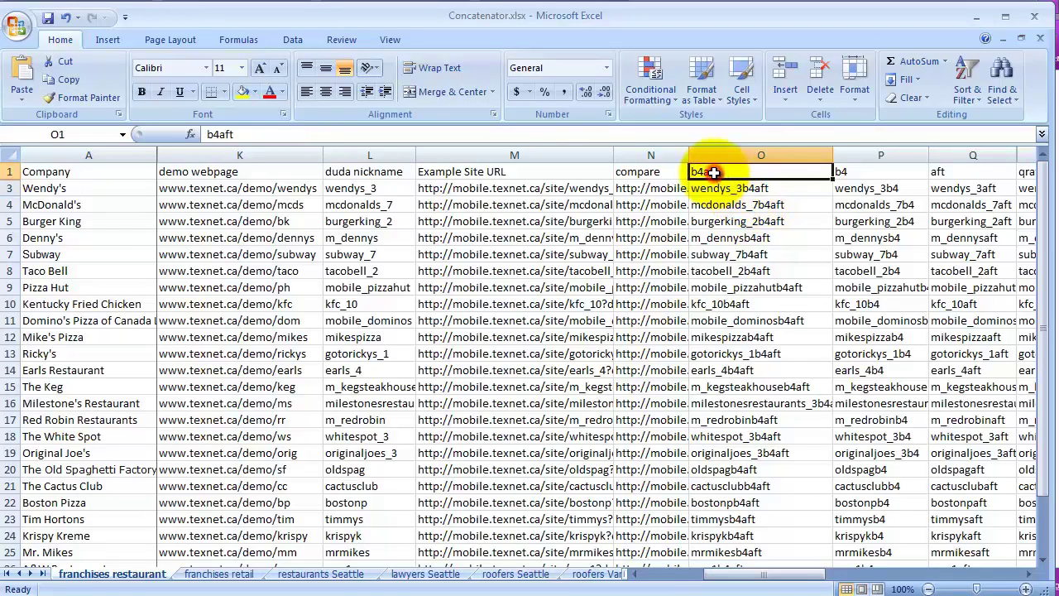
left_click(718, 189)
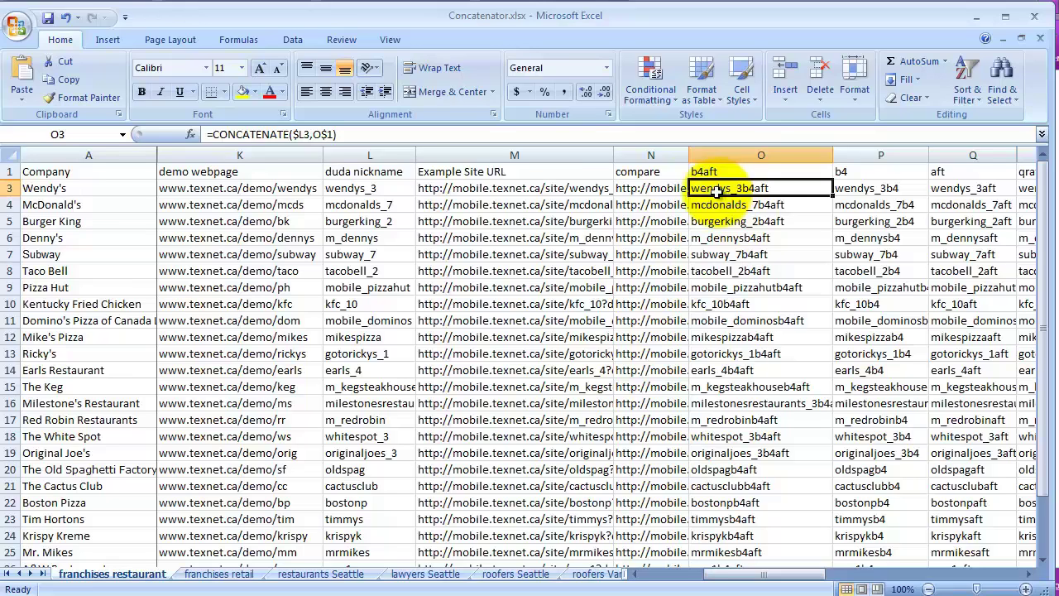
left_click(366, 187)
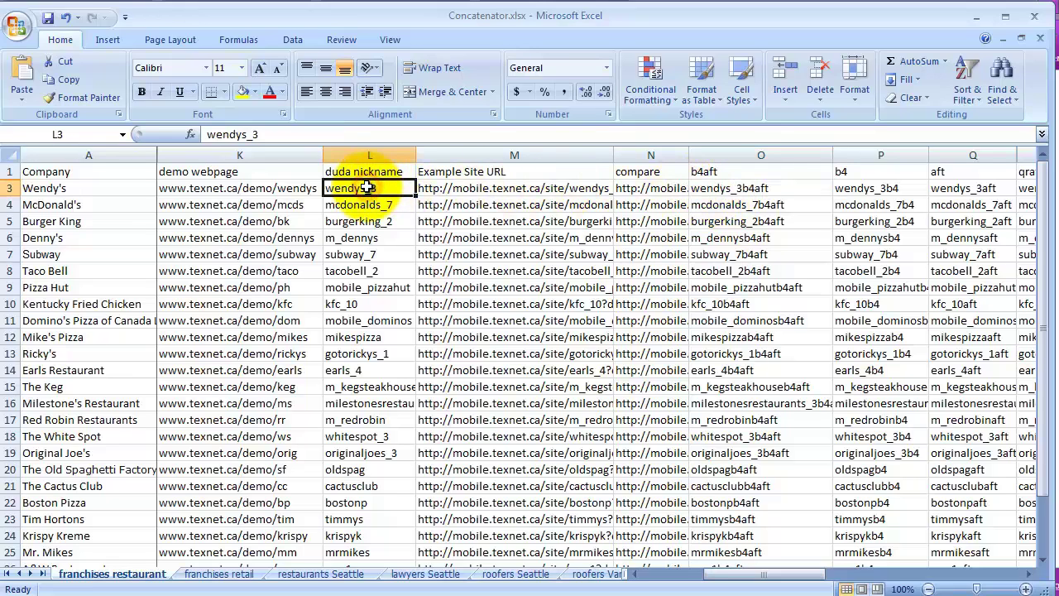
left_click(755, 191)
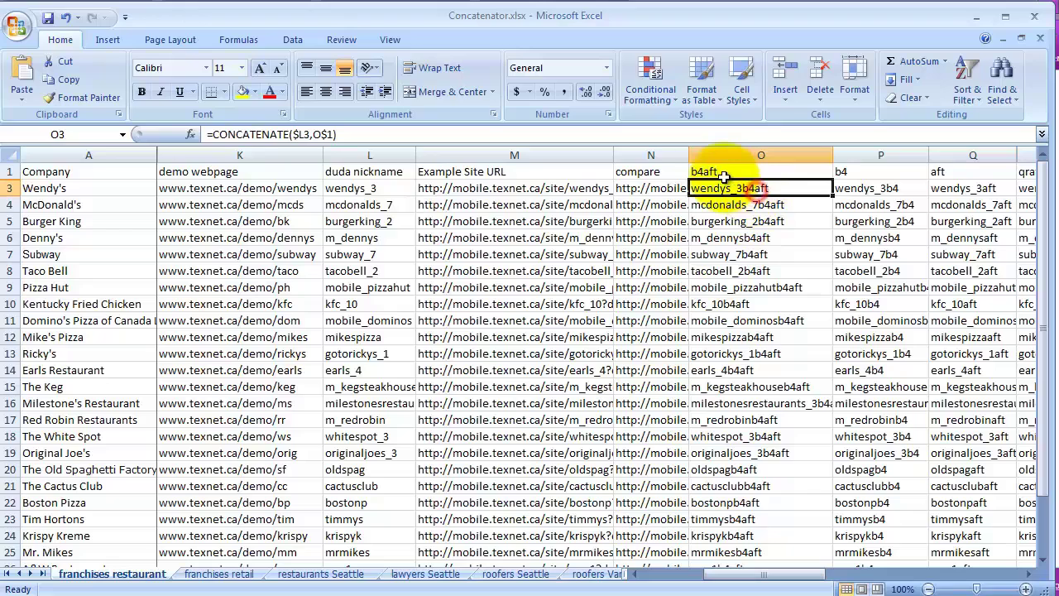
left_click(720, 171)
left_click(728, 190)
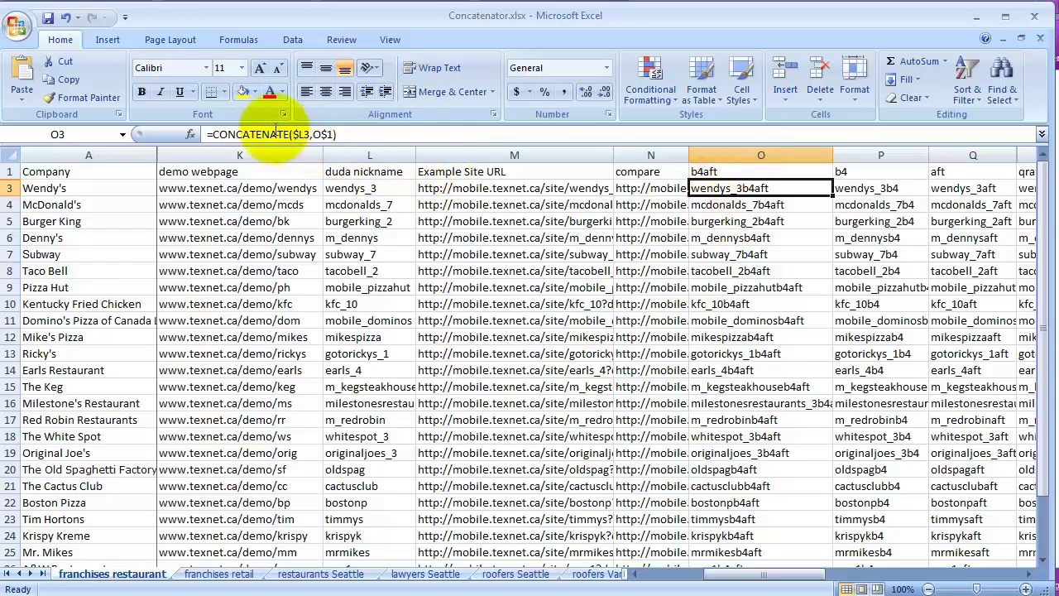
left_click(719, 171)
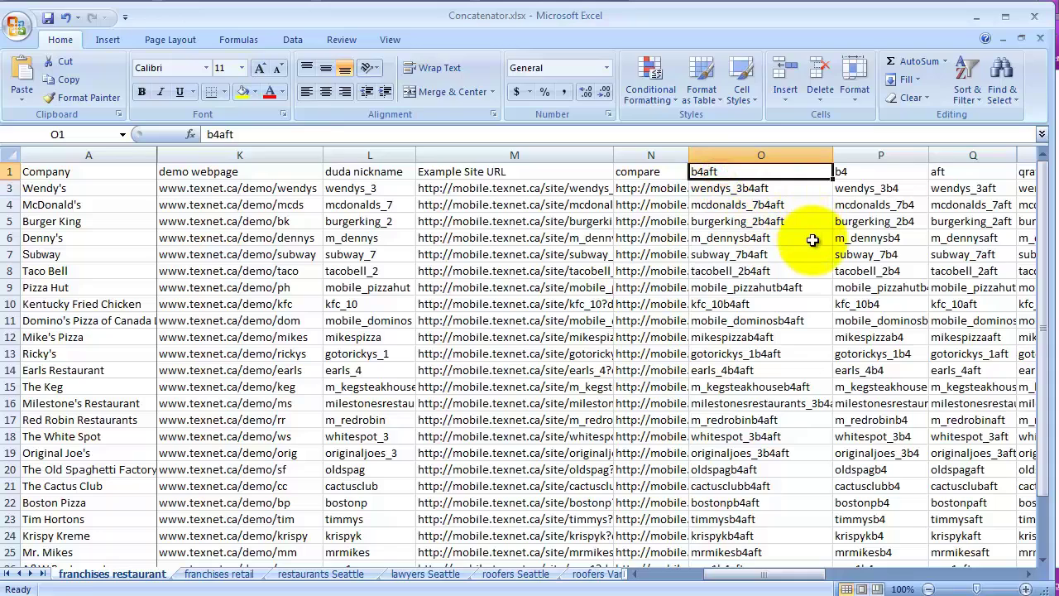
type("tes")
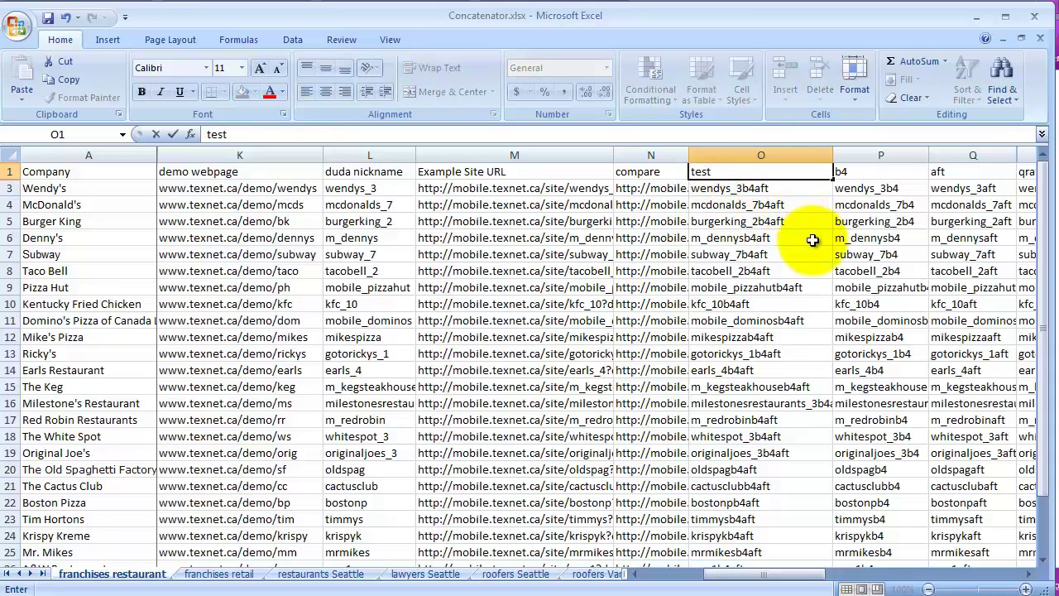
type("t")
key("Return")
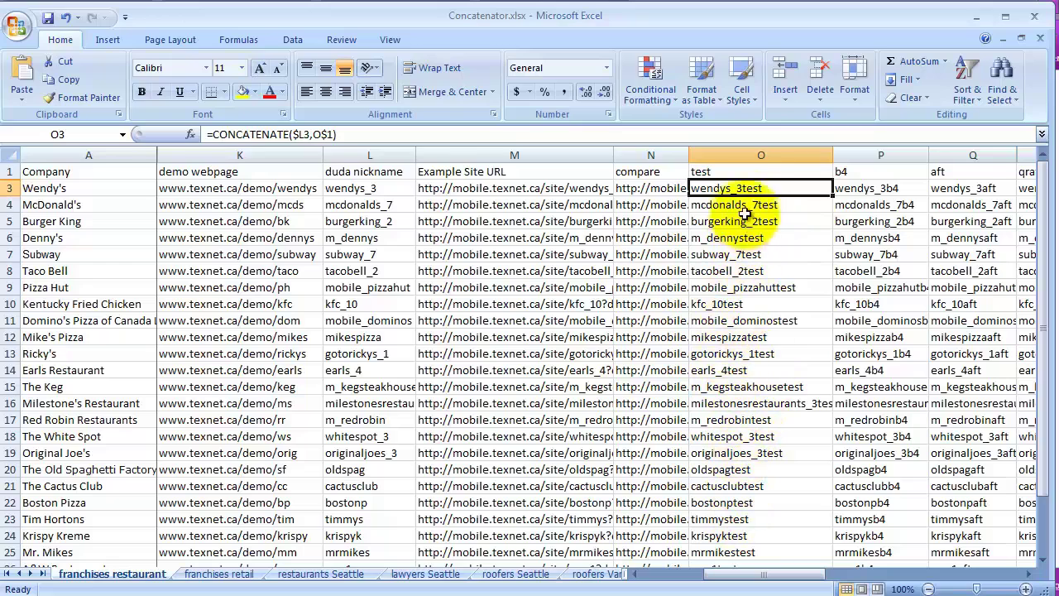
left_click(716, 173)
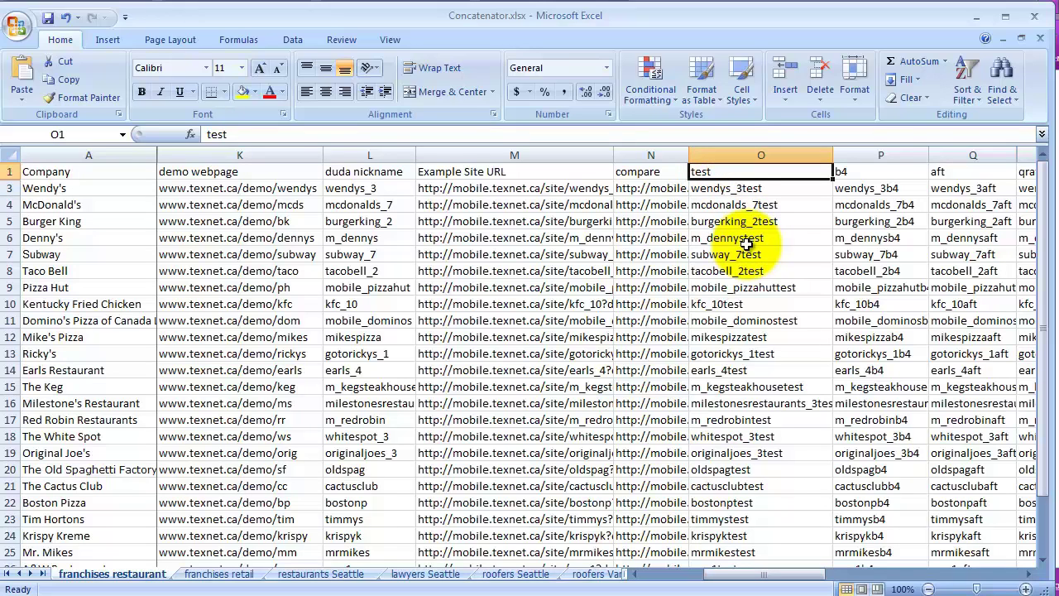
type("b4aft")
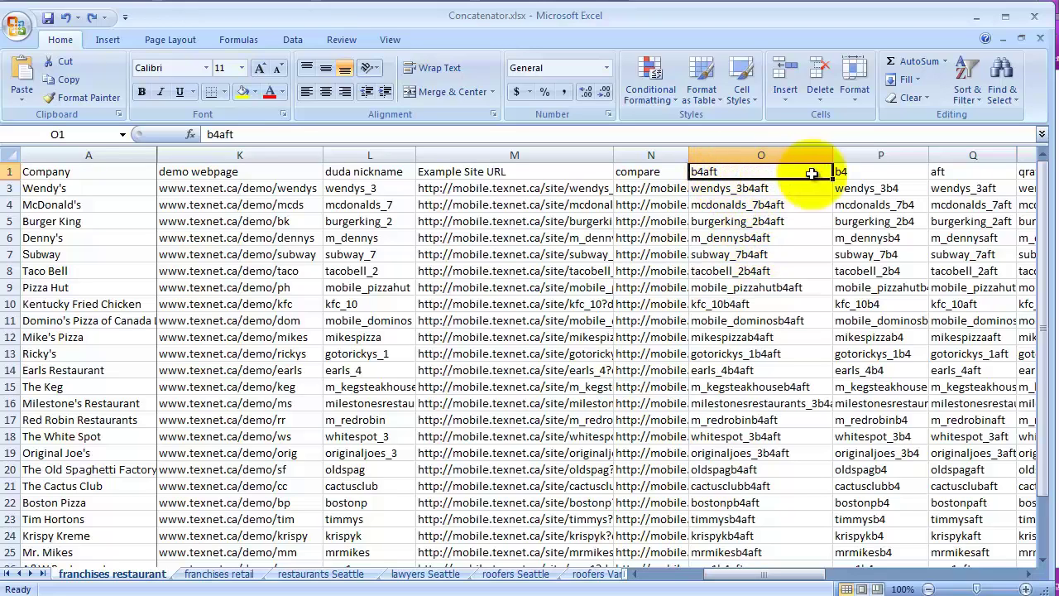
left_click(840, 172)
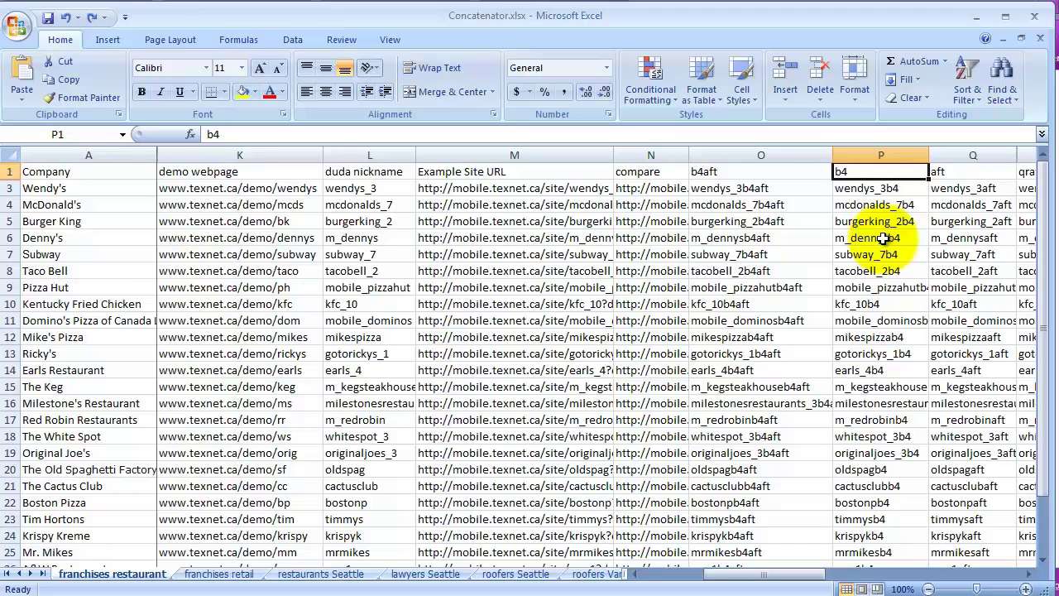
left_click(874, 189)
left_click(874, 205)
left_click(875, 221)
left_click(876, 238)
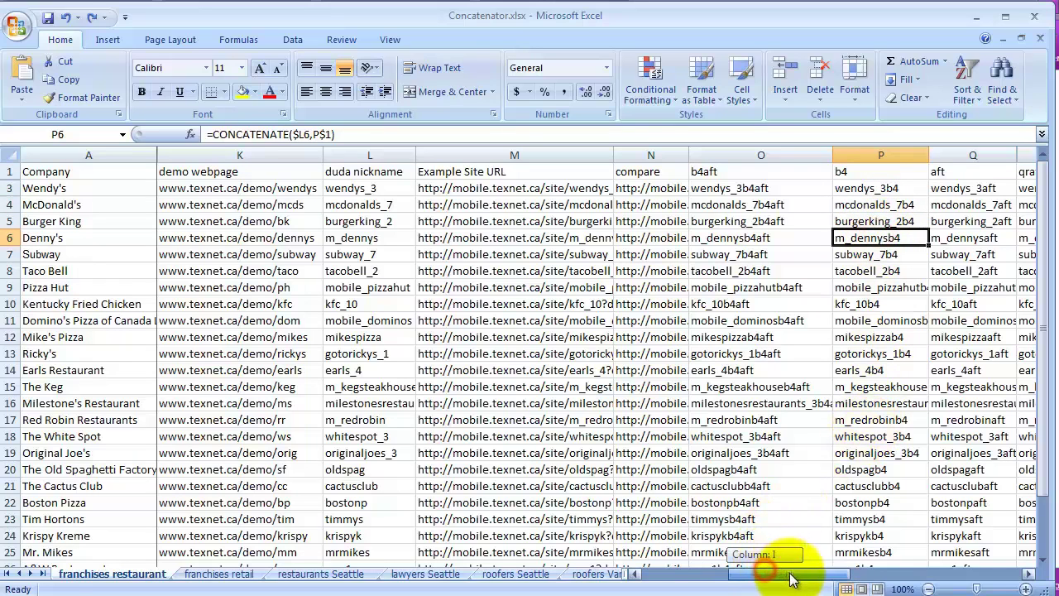
left_click_drag(800, 575, 828, 569)
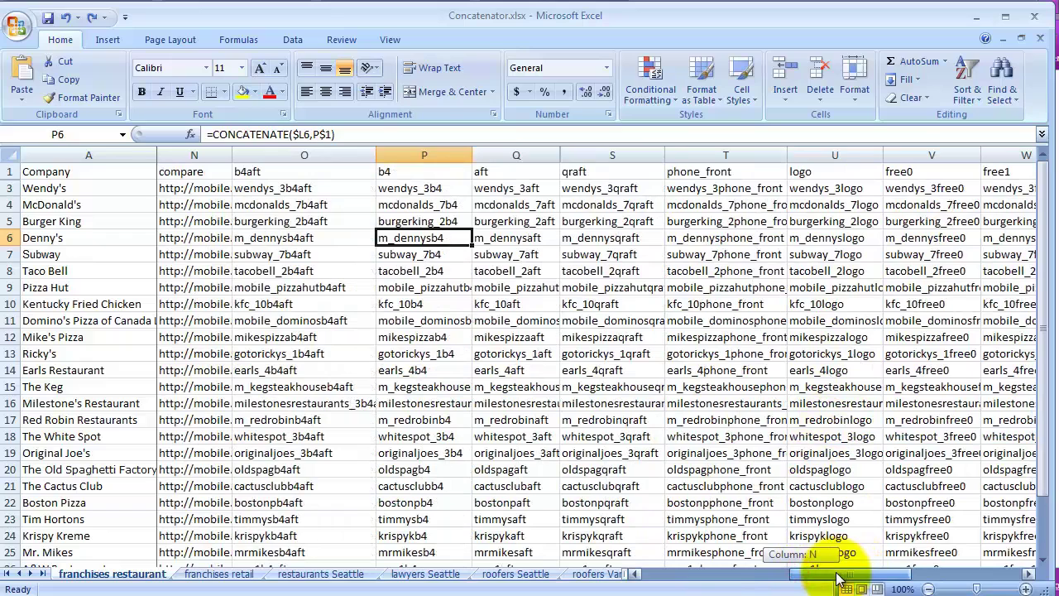
left_click(502, 173)
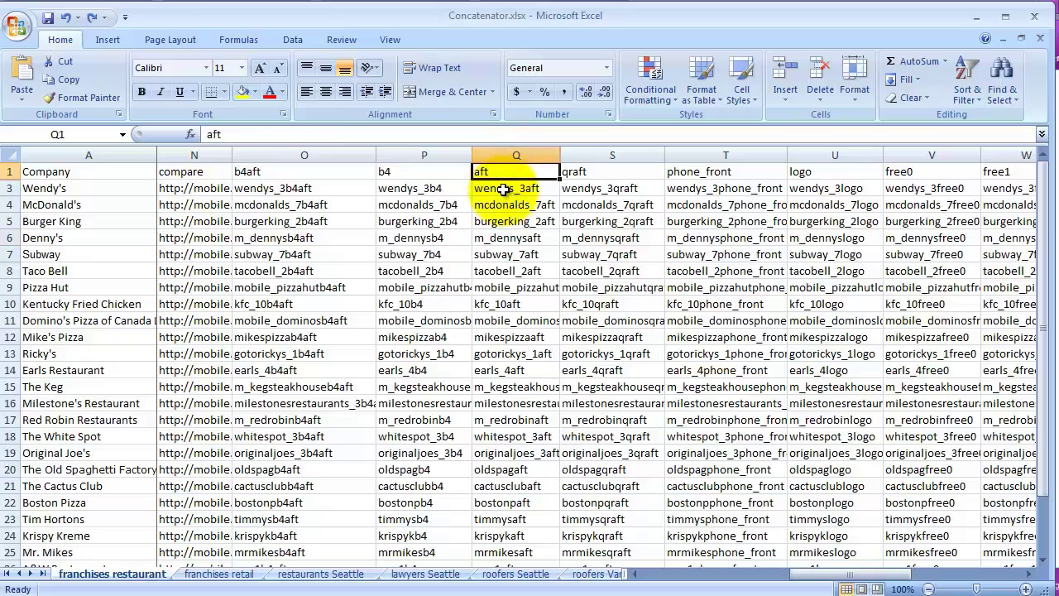
left_click(502, 188)
left_click(495, 171)
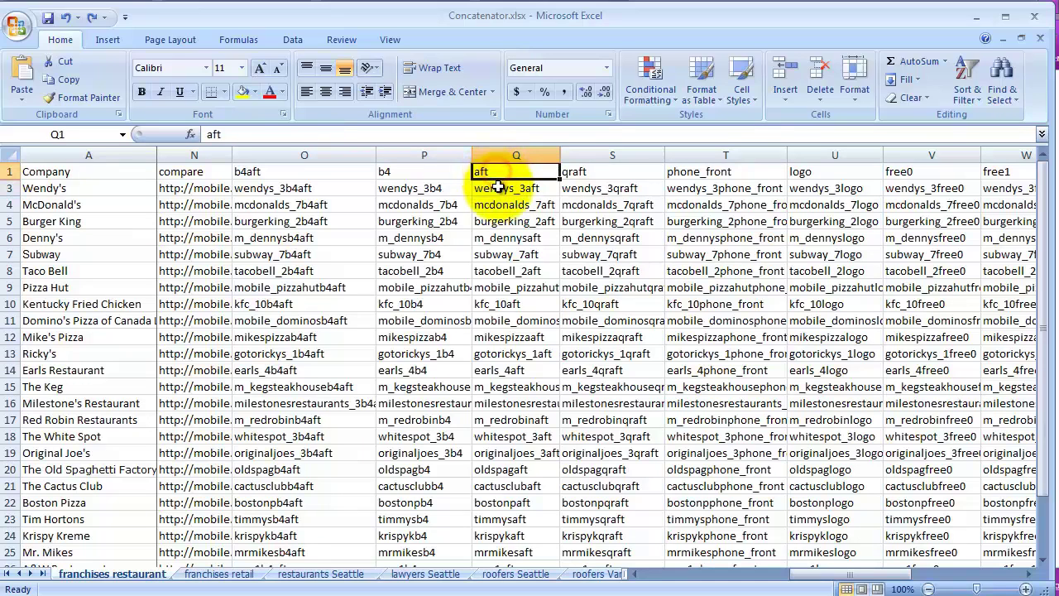
left_click(502, 188)
left_click(501, 203)
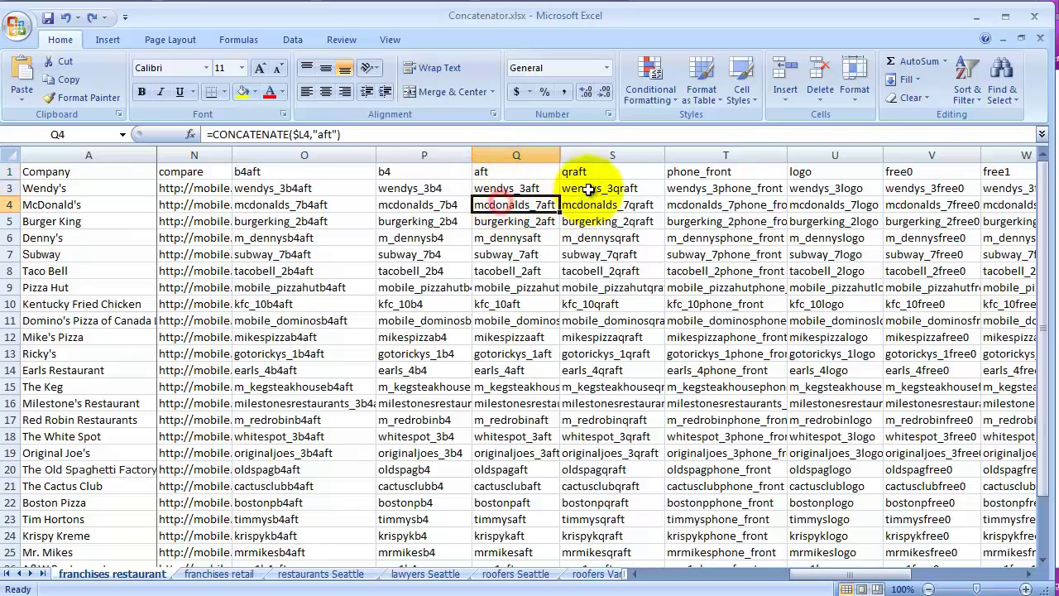
left_click(581, 173)
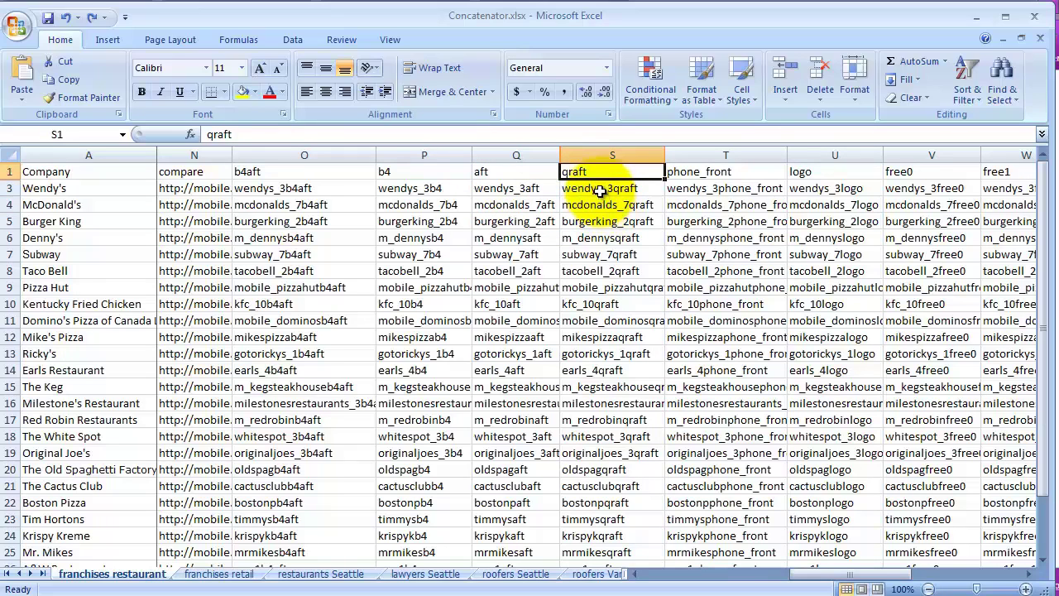
left_click(602, 190)
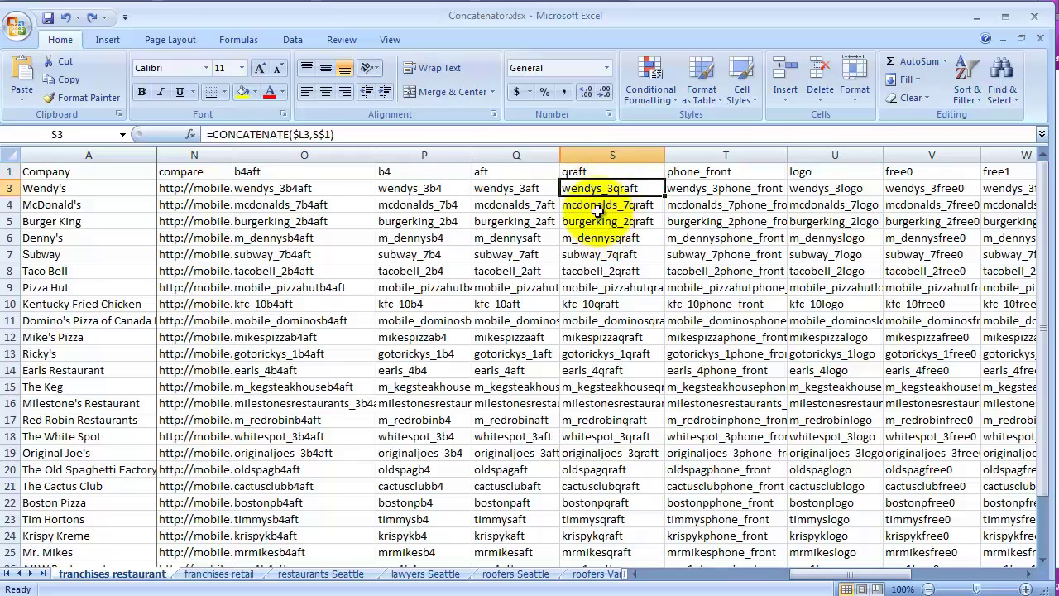
left_click(598, 204)
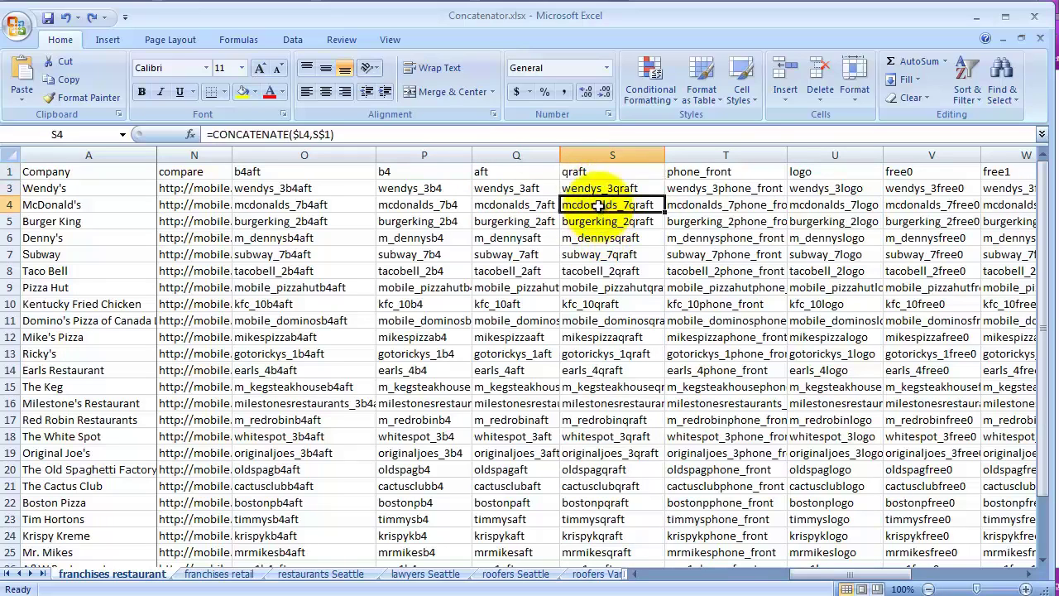
left_click(726, 171)
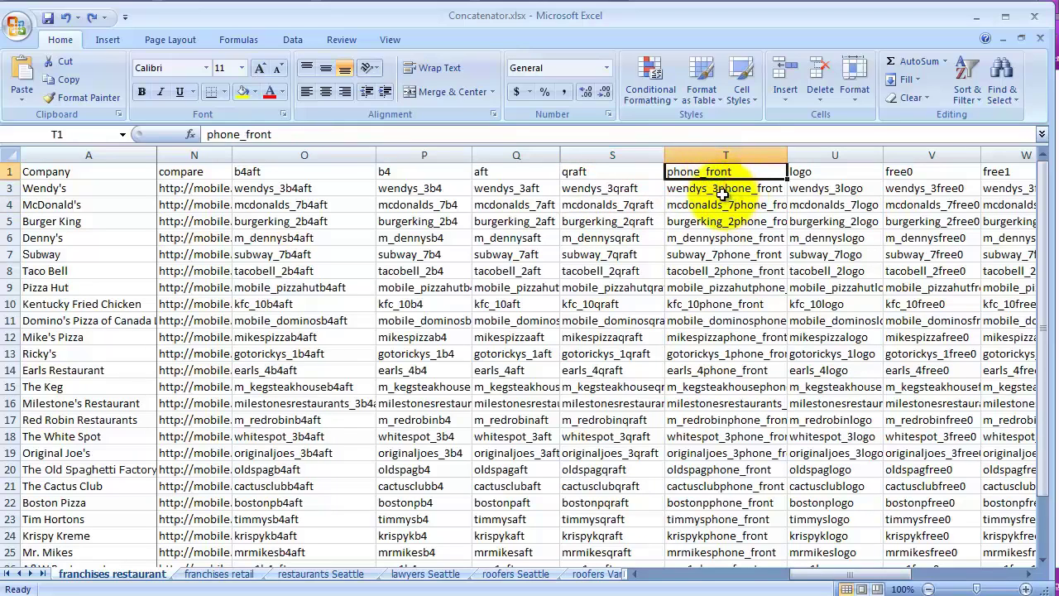
left_click(723, 191)
left_click(720, 204)
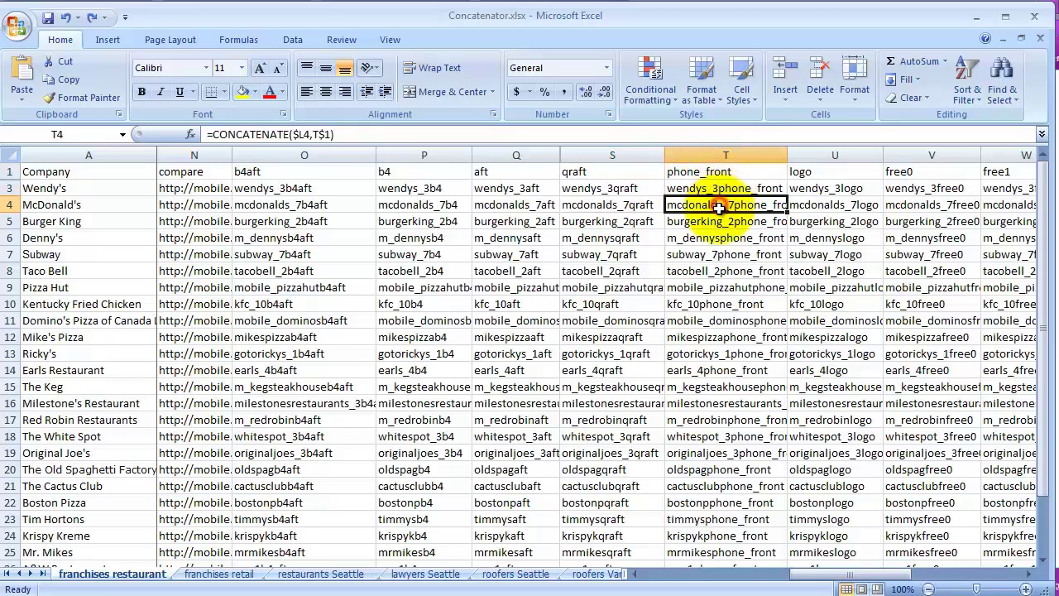
left_click(725, 223)
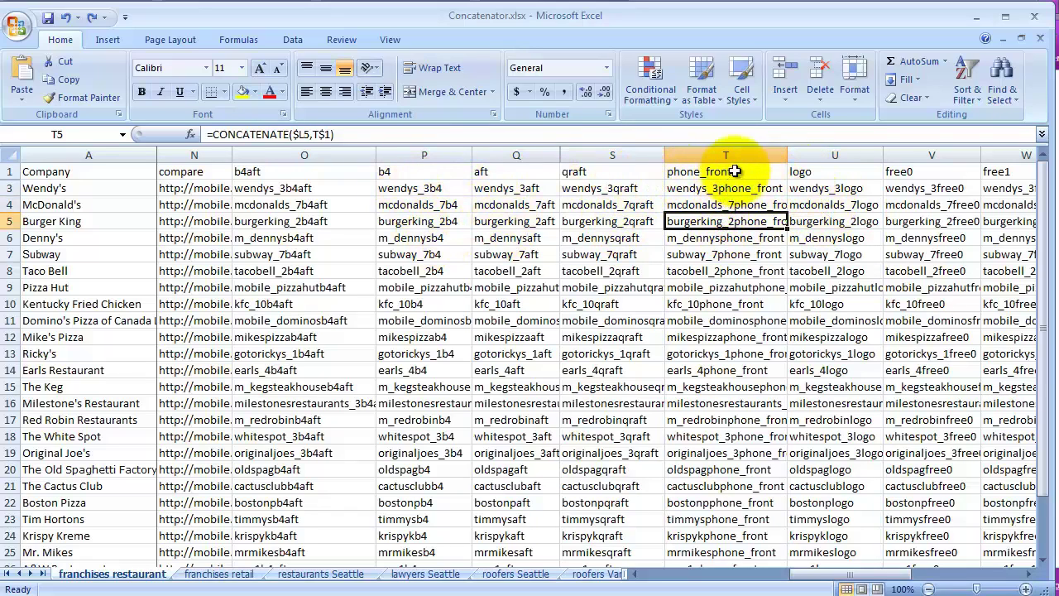
left_click(809, 172)
left_click(807, 188)
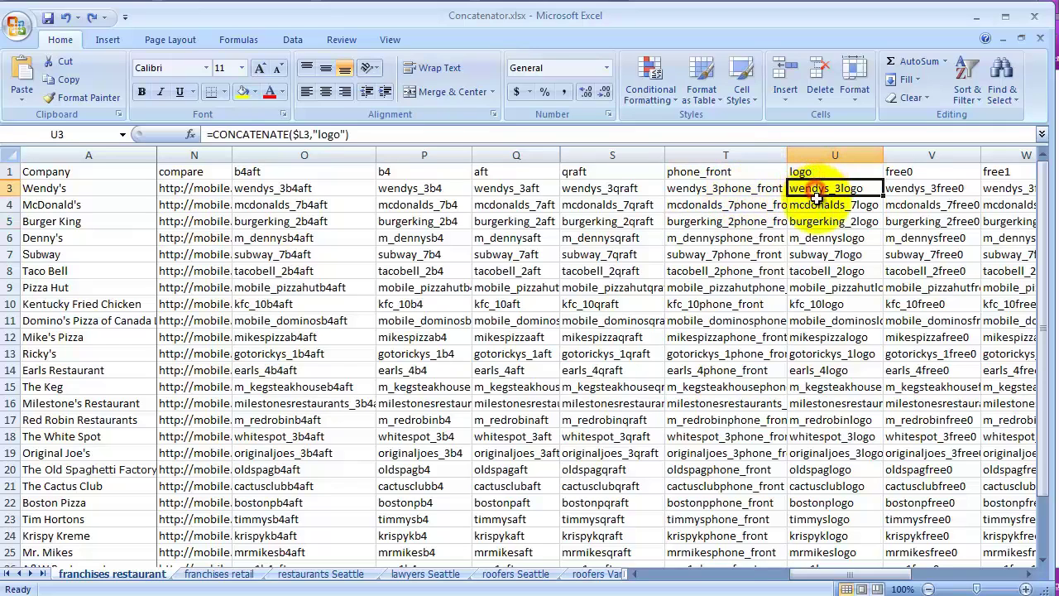
left_click(818, 205)
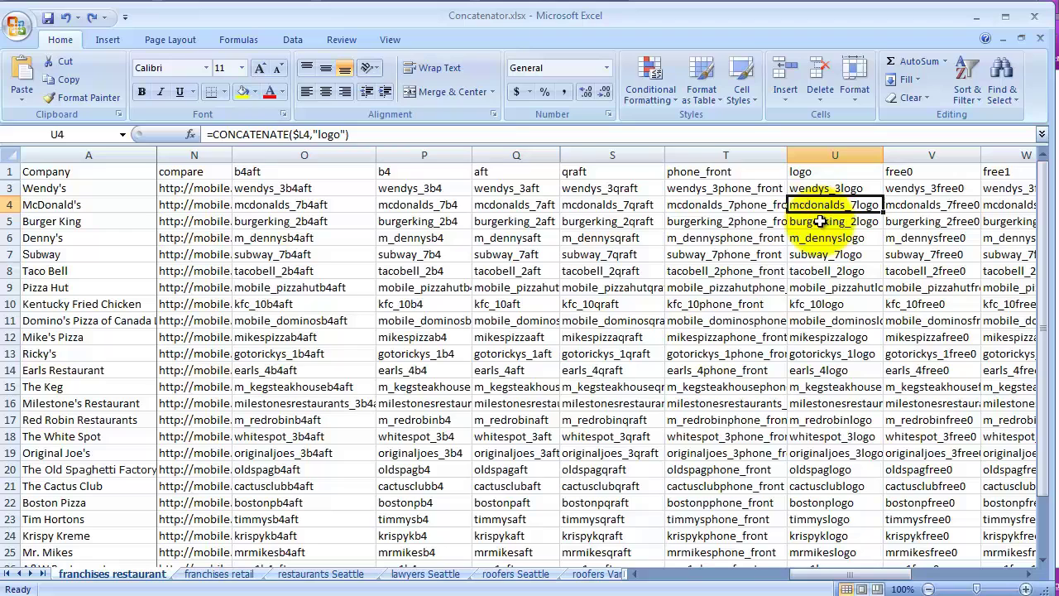
left_click(819, 222)
left_click(822, 239)
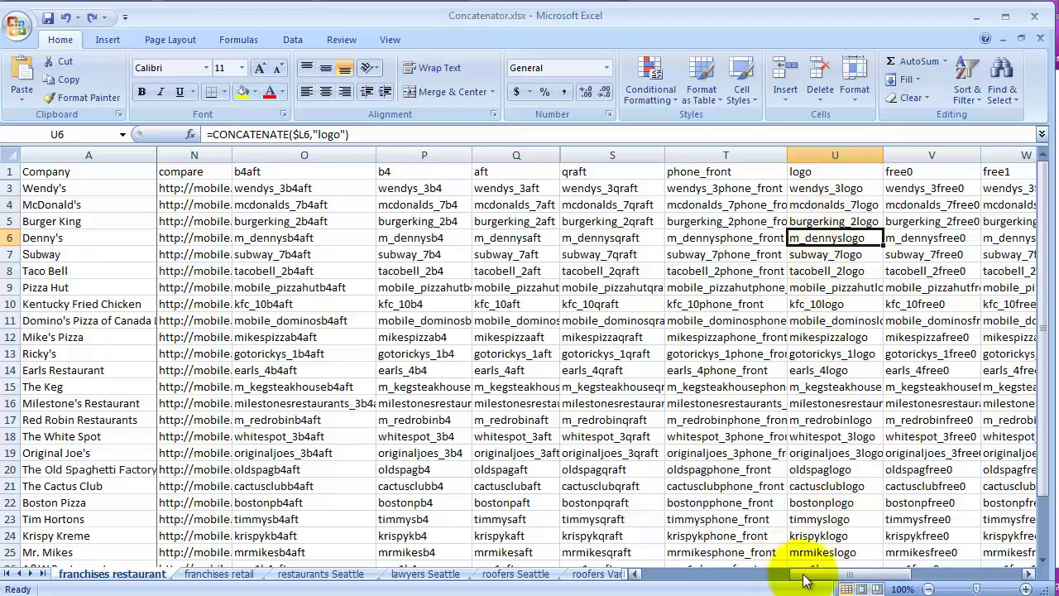
left_click_drag(813, 574, 833, 573)
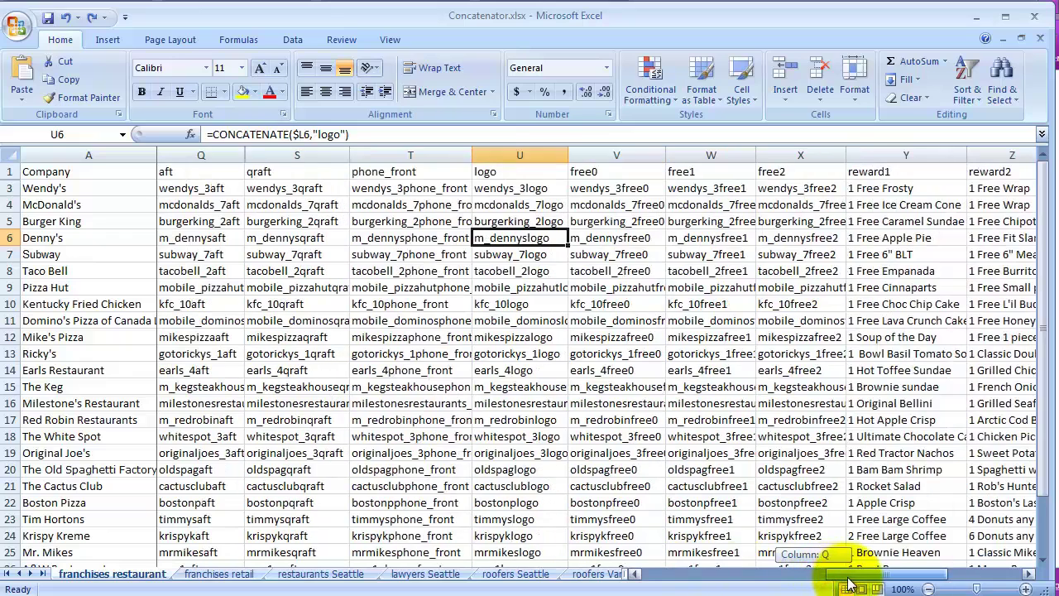
left_click(531, 188)
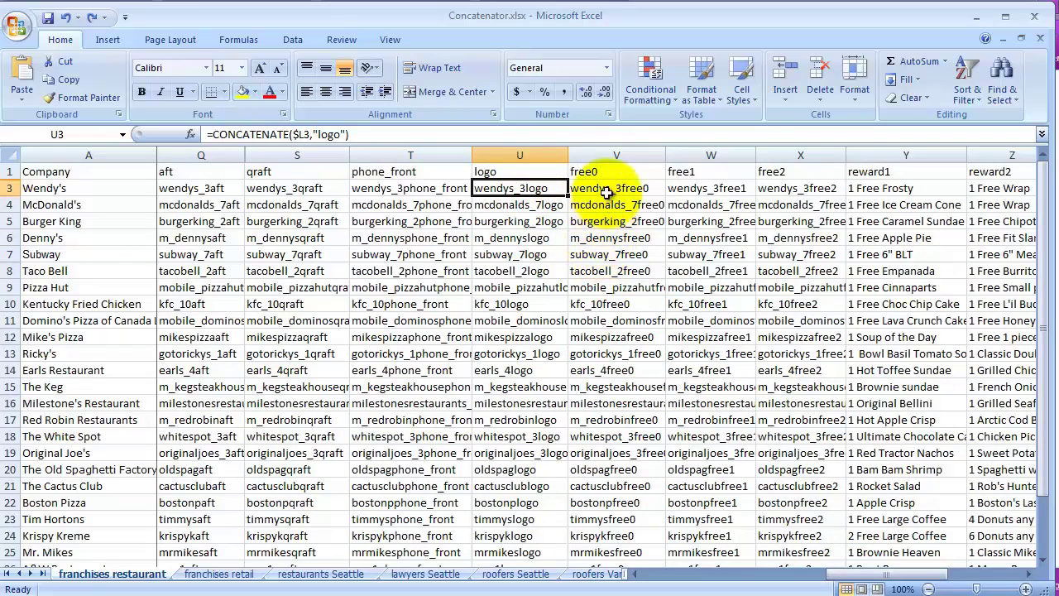